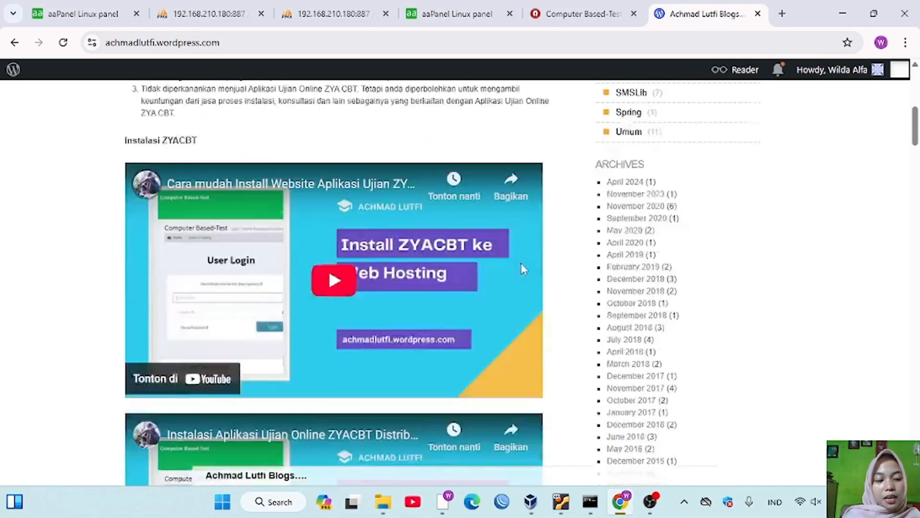
- Scroll the blog to the XAMPP Portable article's 'Mengakses ZYA CBT' section
scroll(522, 263, down, 15)
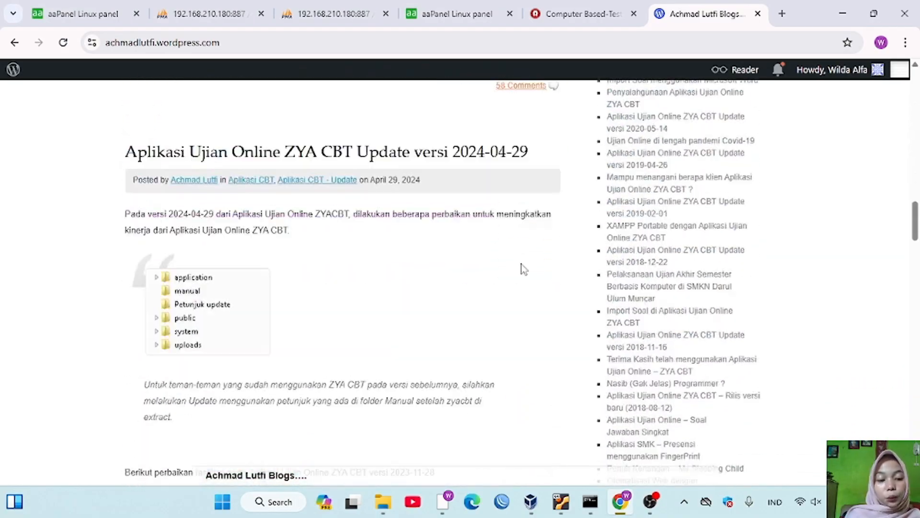
scroll(522, 263, down, 15)
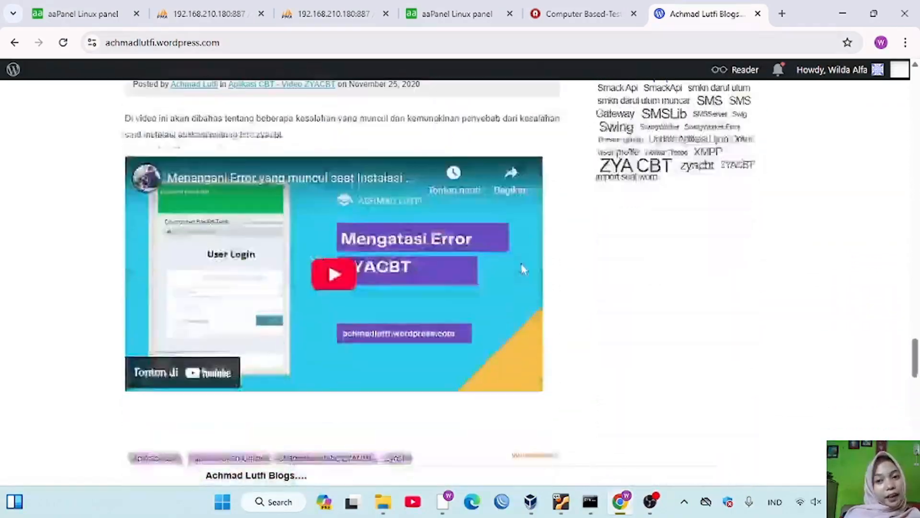
scroll(522, 268, down, 15)
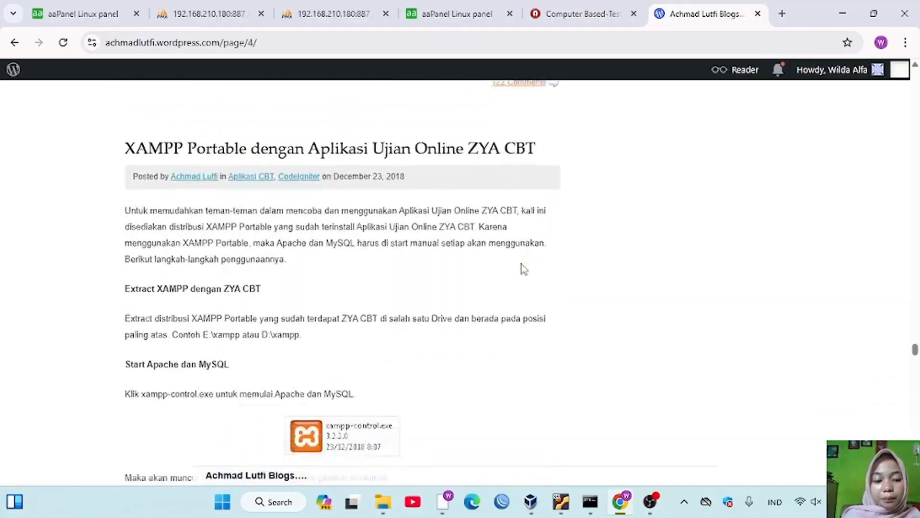
scroll(523, 270, up, 2)
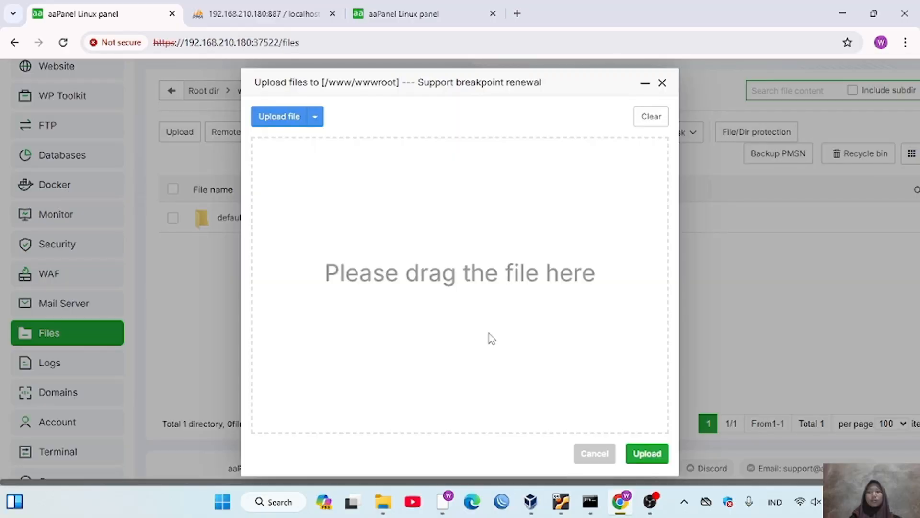
- Upload the ZYA CBT zip archive into /www/wwwroot and unzip it there
click(654, 458)
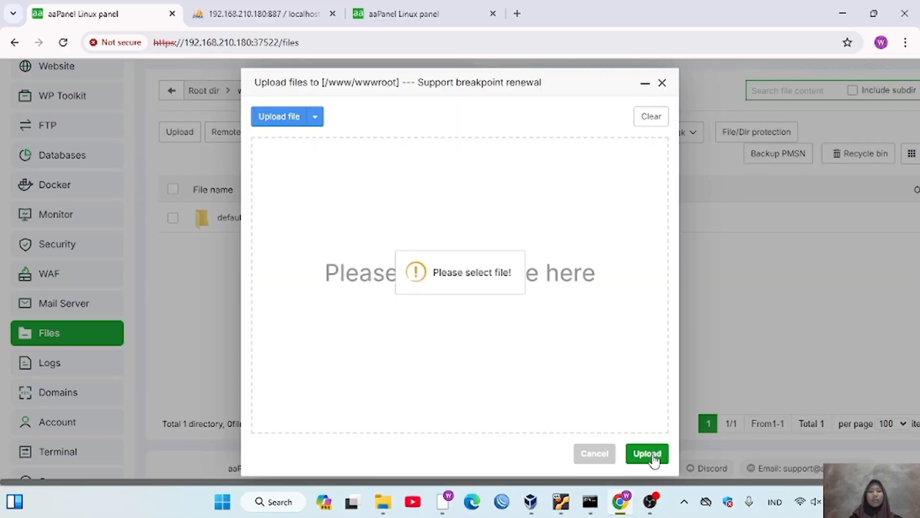
click(313, 122)
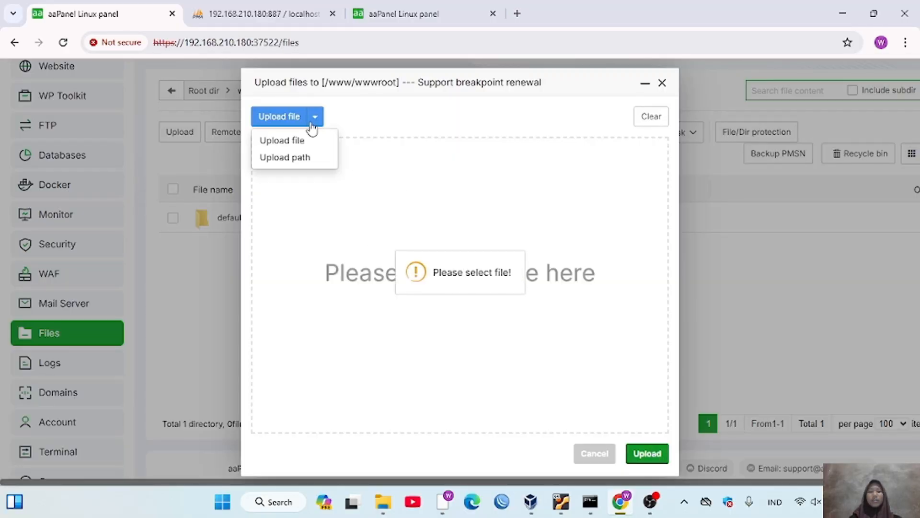
click(306, 155)
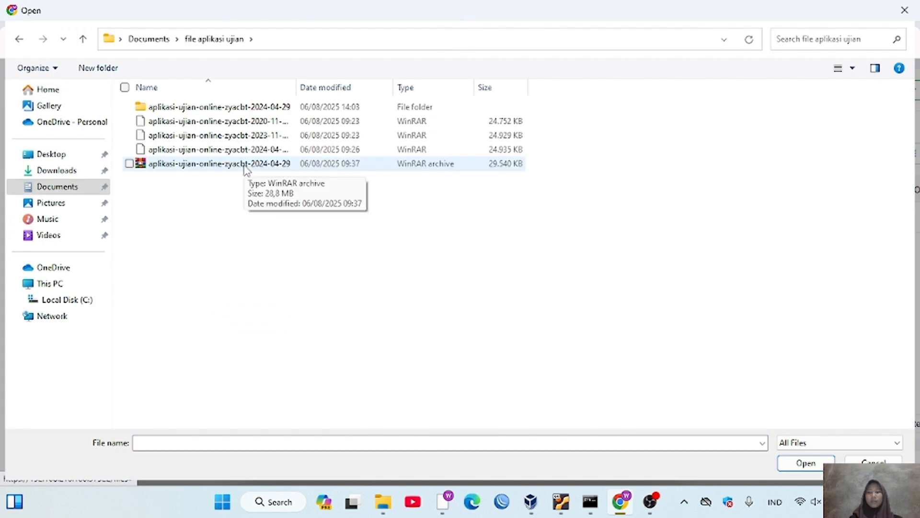
click(245, 165)
drag(245, 166, 10, 264)
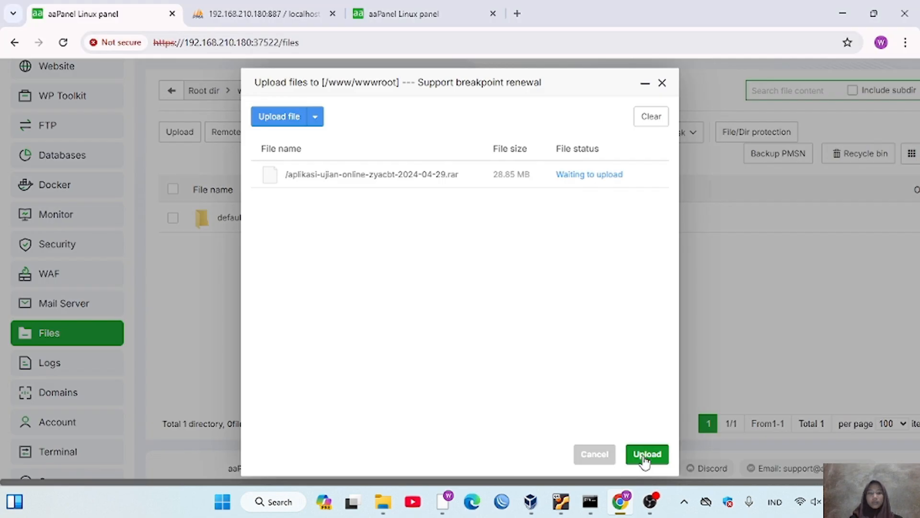
click(645, 456)
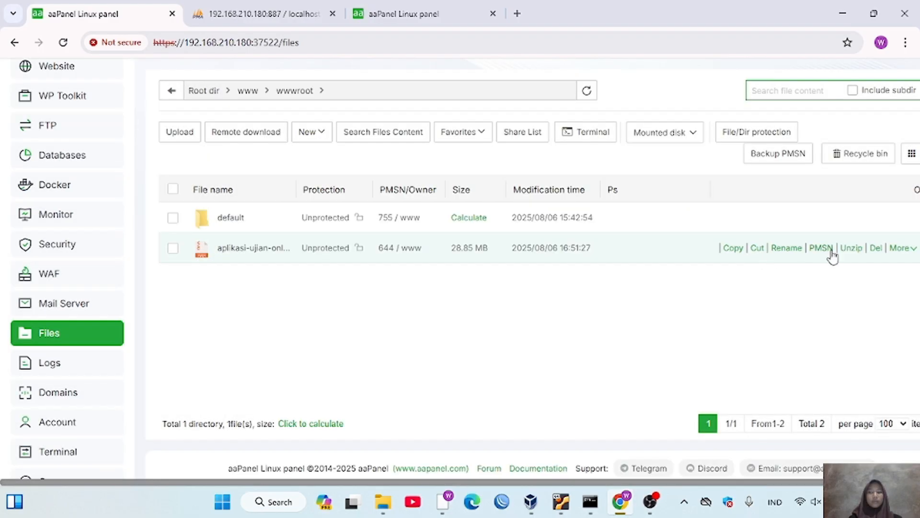
click(849, 249)
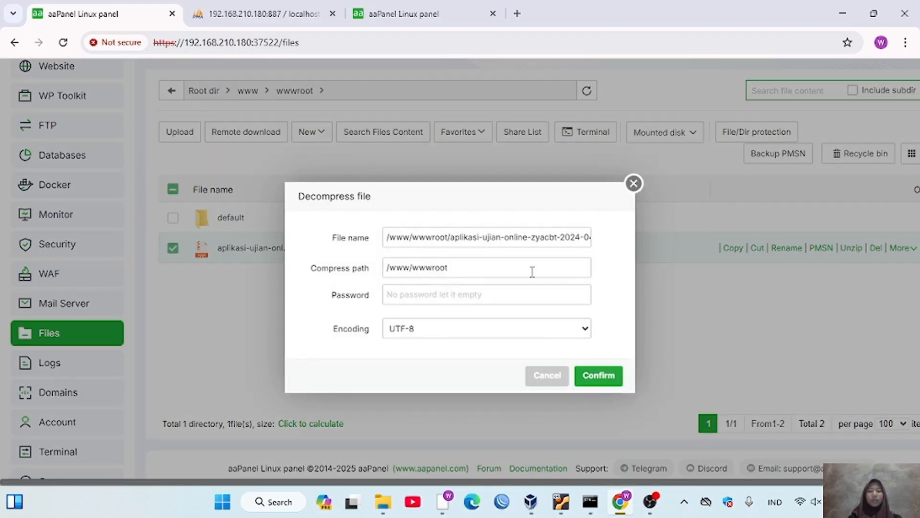
click(587, 383)
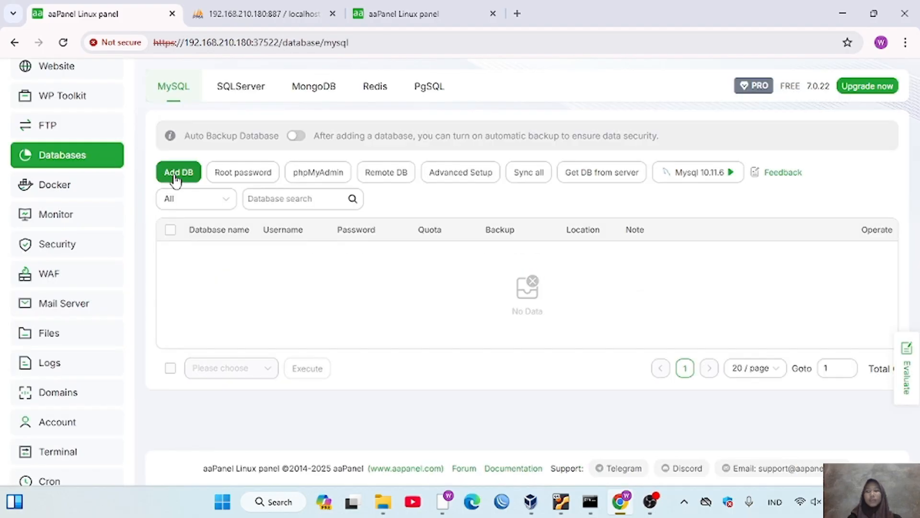
- Add a MySQL database named fara, replacing the generated password with a custom one
click(176, 174)
click(429, 185)
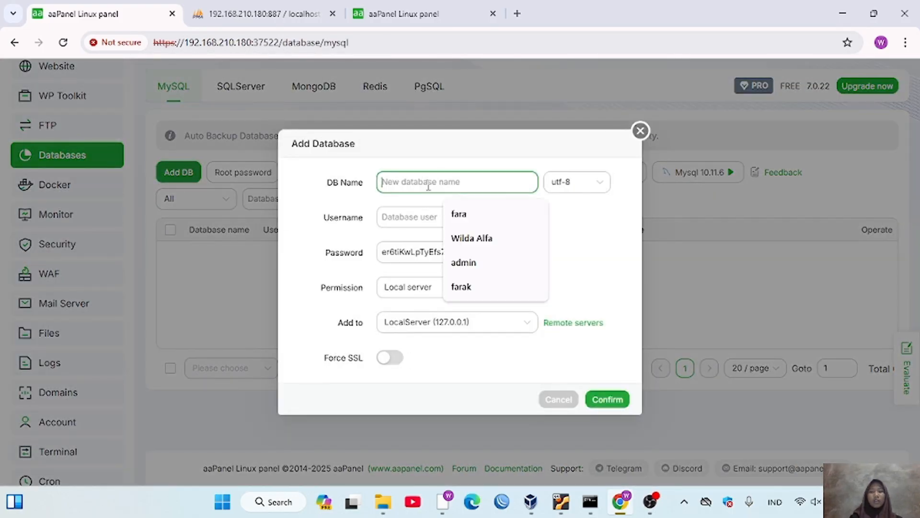
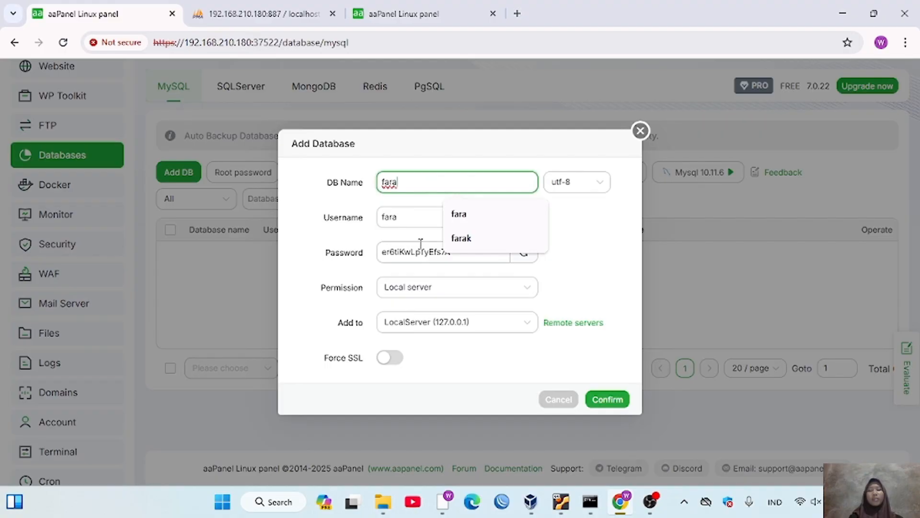
click(417, 249)
double_click(417, 252)
key(BackSpace)
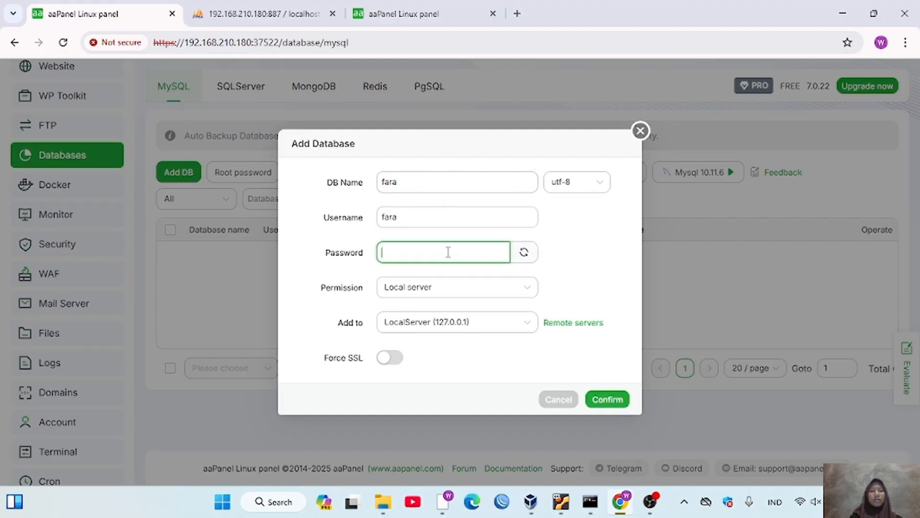
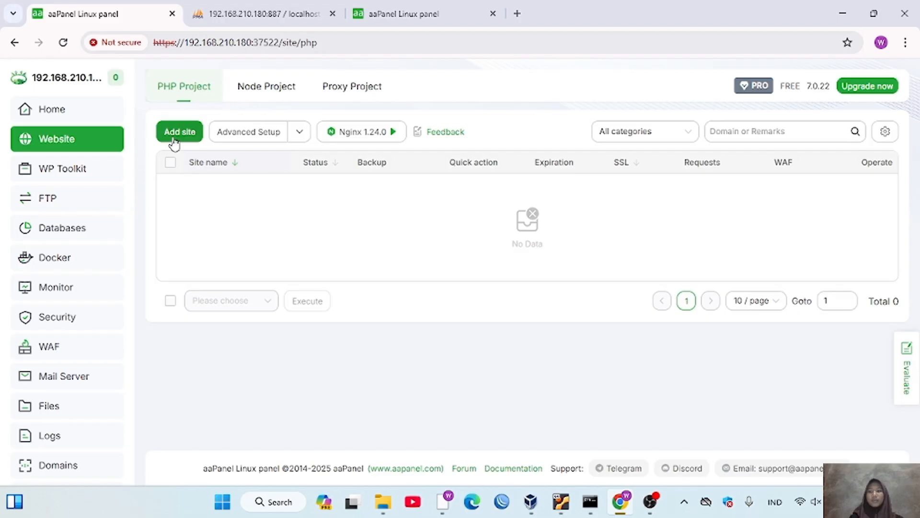
- Start a new PHP site with domain 192.168.210.181 and description 'website'
click(181, 133)
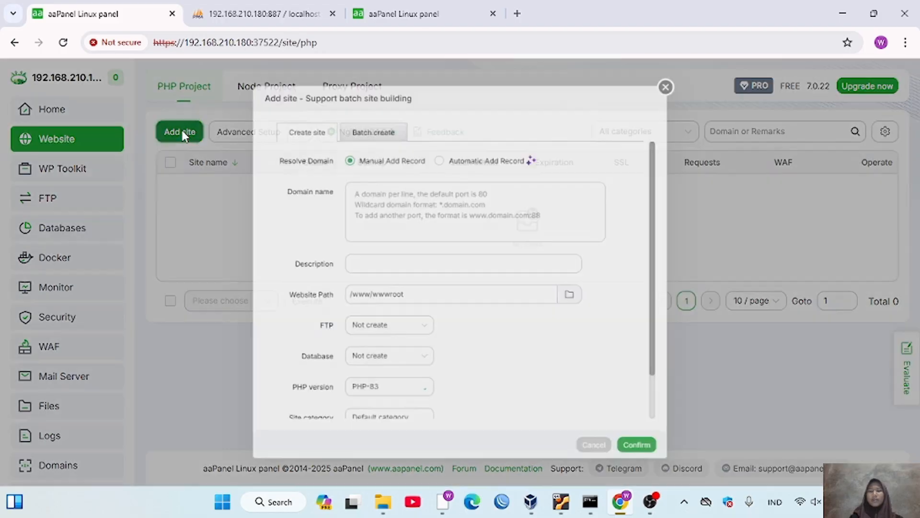
click(385, 192)
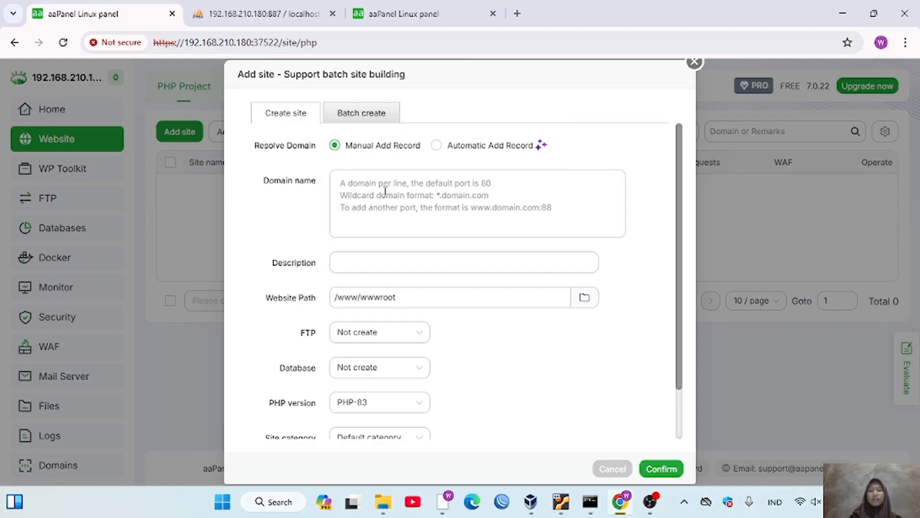
click(385, 191)
text(192.168.210.181)
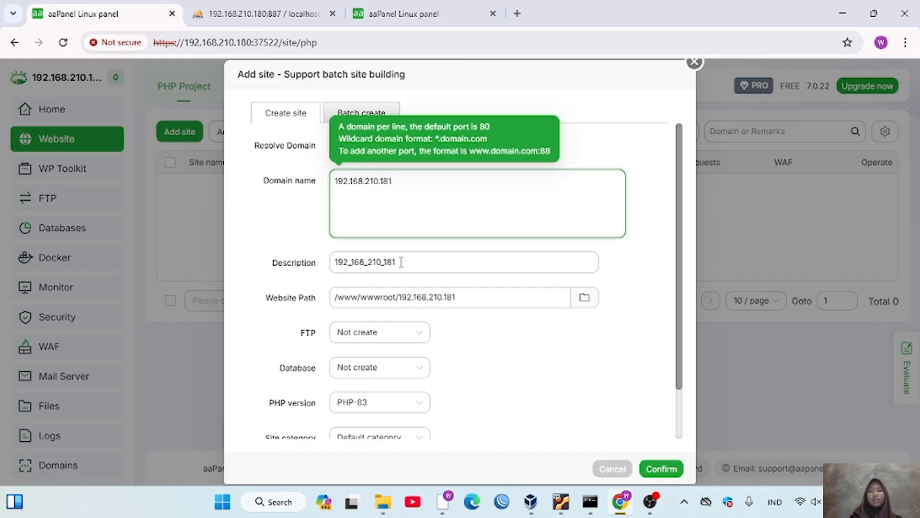
drag(401, 262, 309, 277)
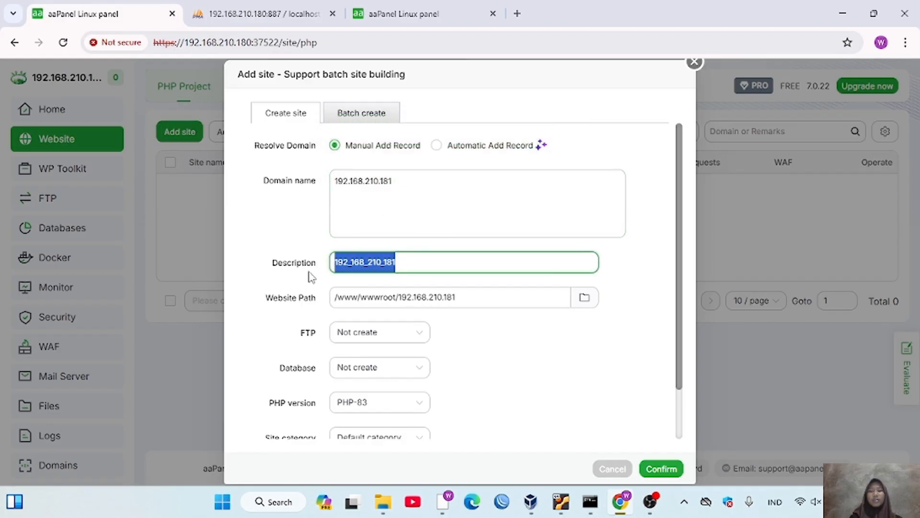
key(BackSpace)
text(website)
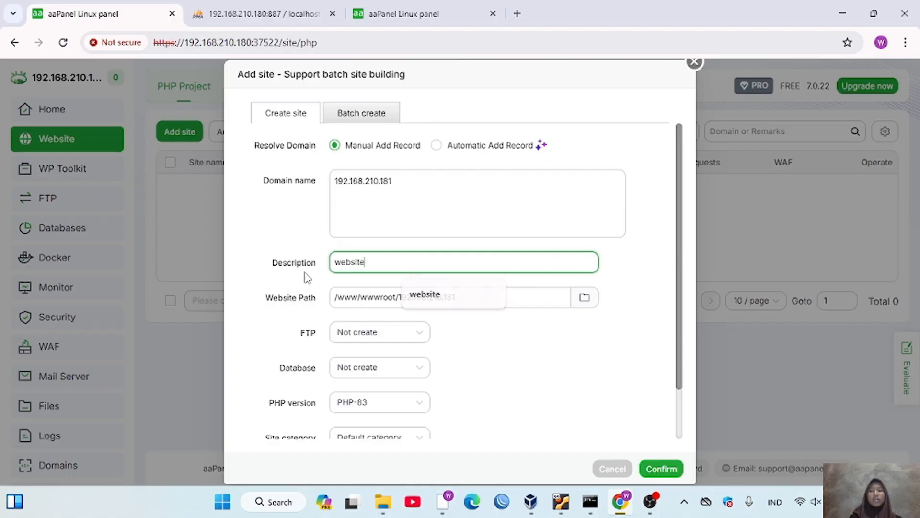
key(ctrl+z)
text(websi)
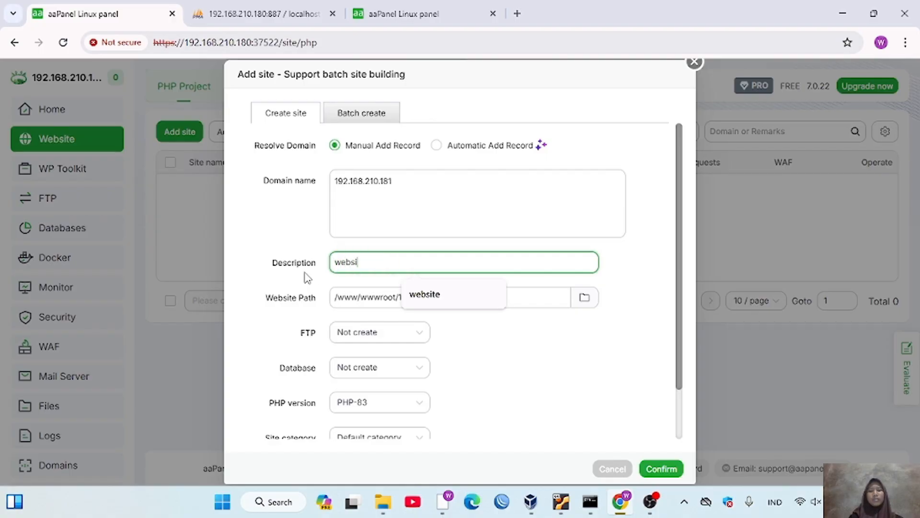
text(te)
- Set the website path to the aplikasi-ujian-online-zyacbt-2024-04-29 folder and create the site
click(585, 300)
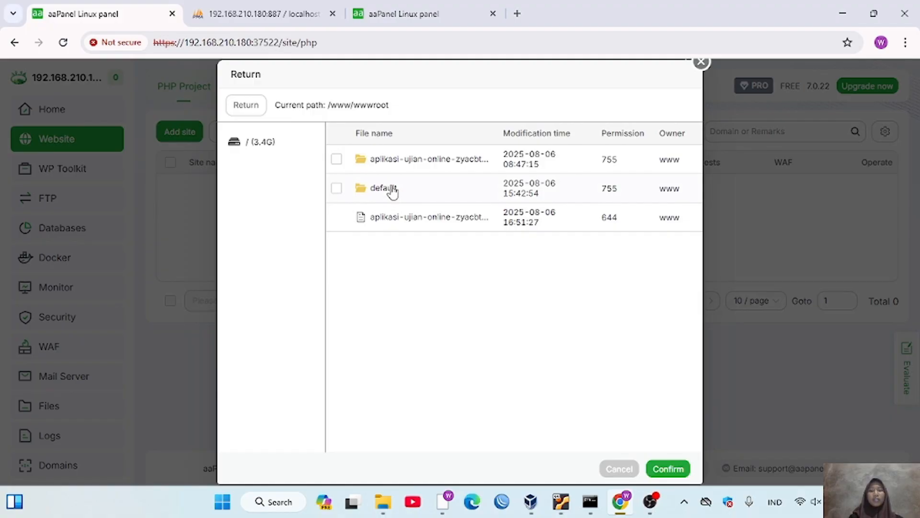
click(337, 159)
click(675, 469)
scroll(582, 354, down, 2)
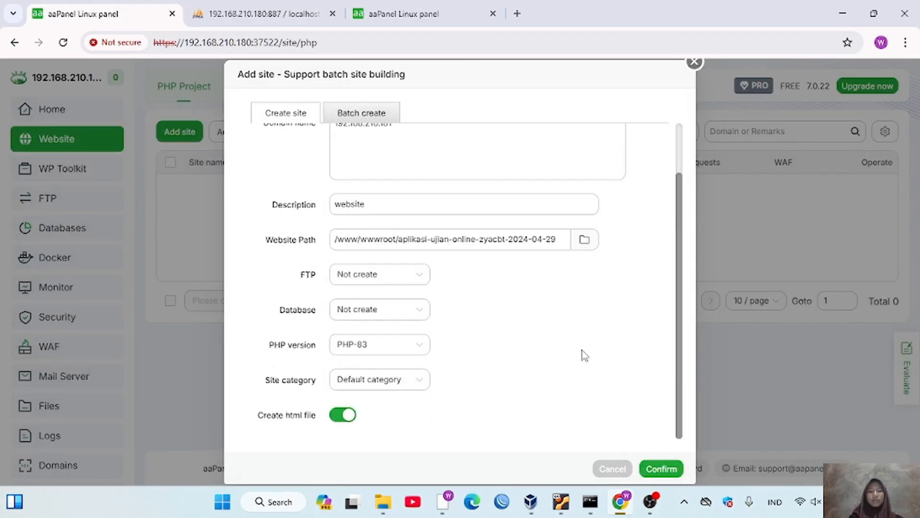
click(657, 463)
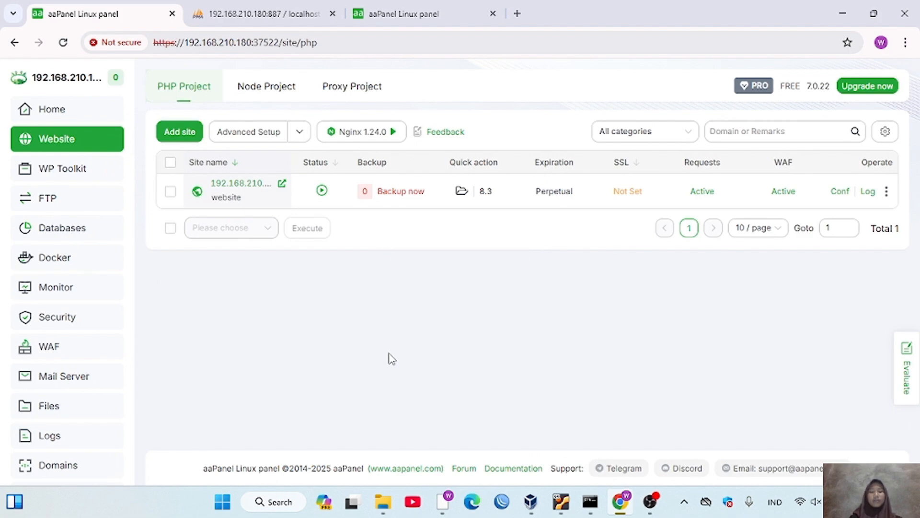
click(58, 405)
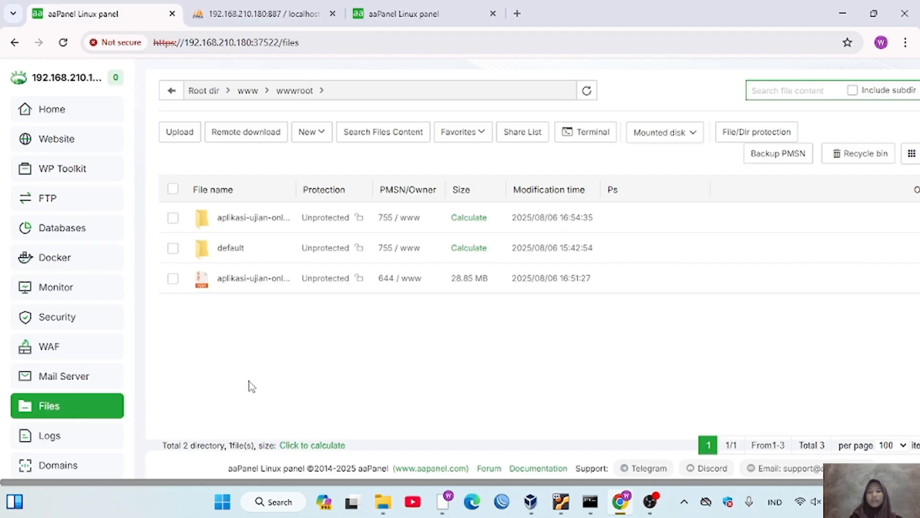
- Open application/config/database.php from the extracted ZYA CBT folder in the editor
click(240, 223)
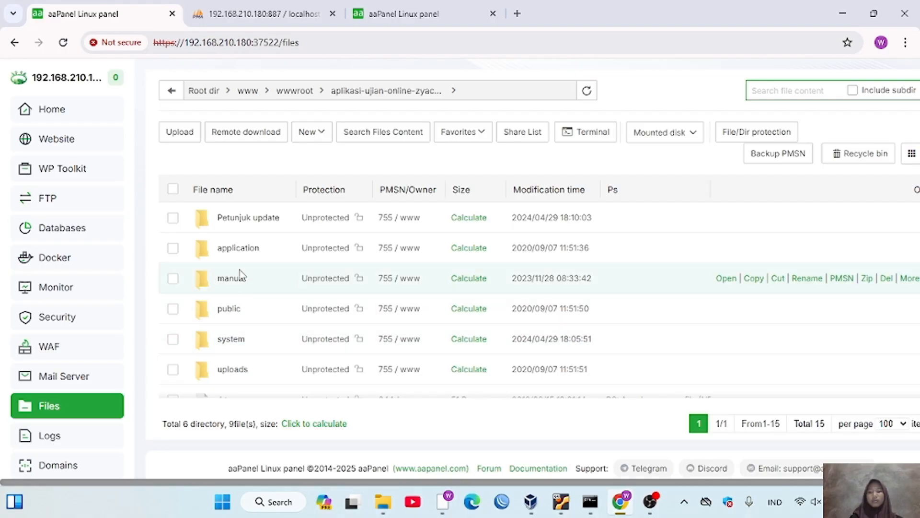
click(235, 247)
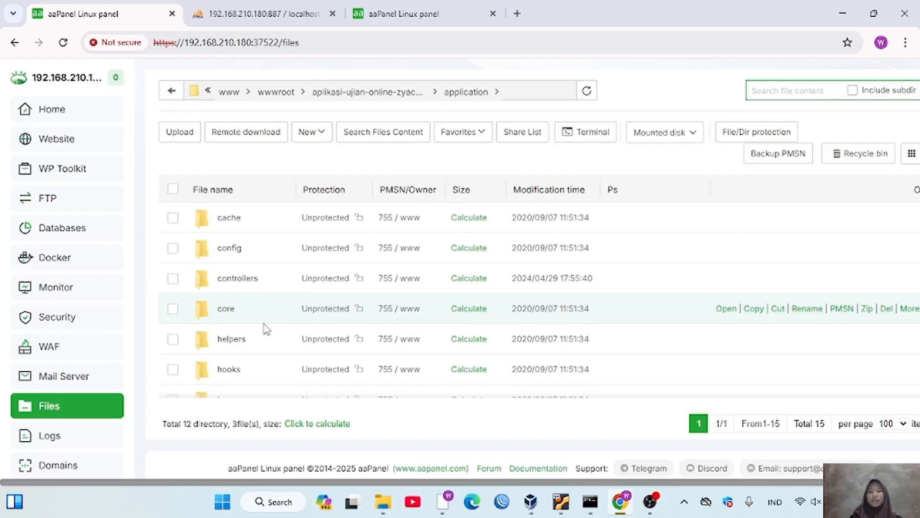
click(229, 248)
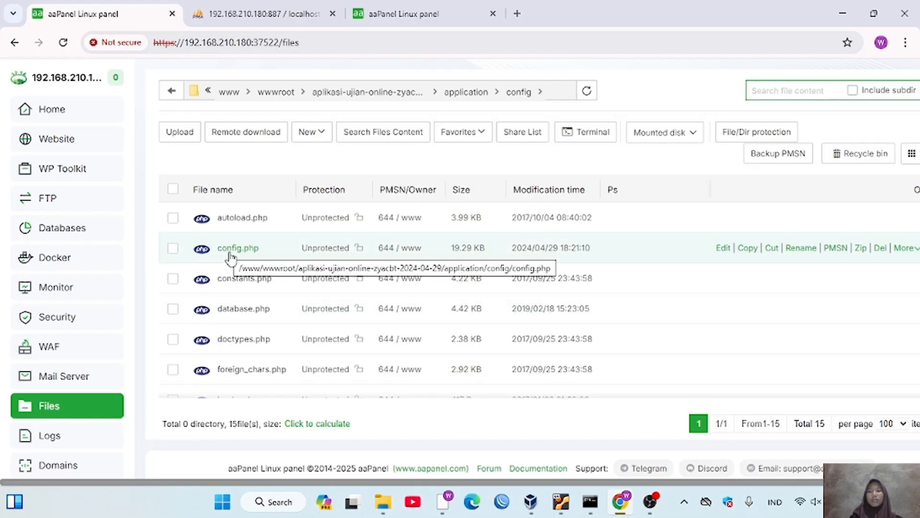
click(244, 309)
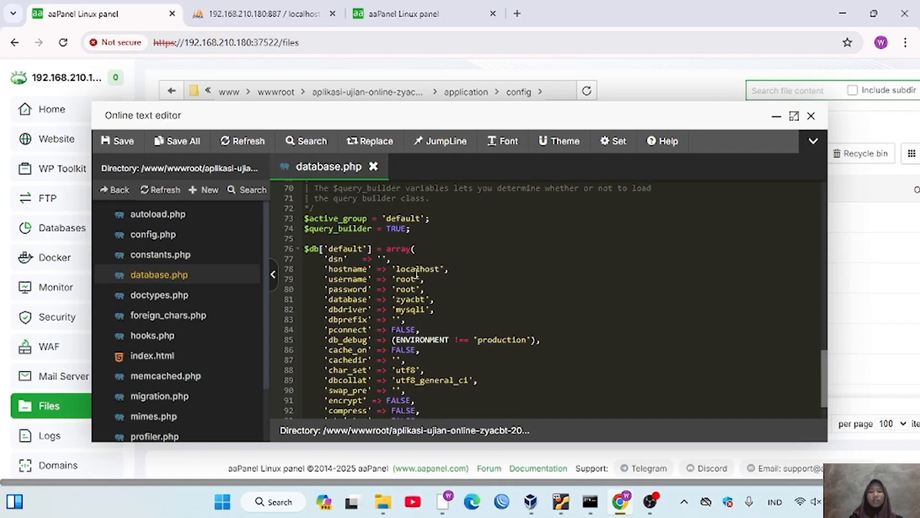
- Set username and database to fara with the custom password, and save database.php
click(416, 278)
key(BackSpace)
key(BackSpace)
key(BackSpace)
key(BackSpace)
text(fara)
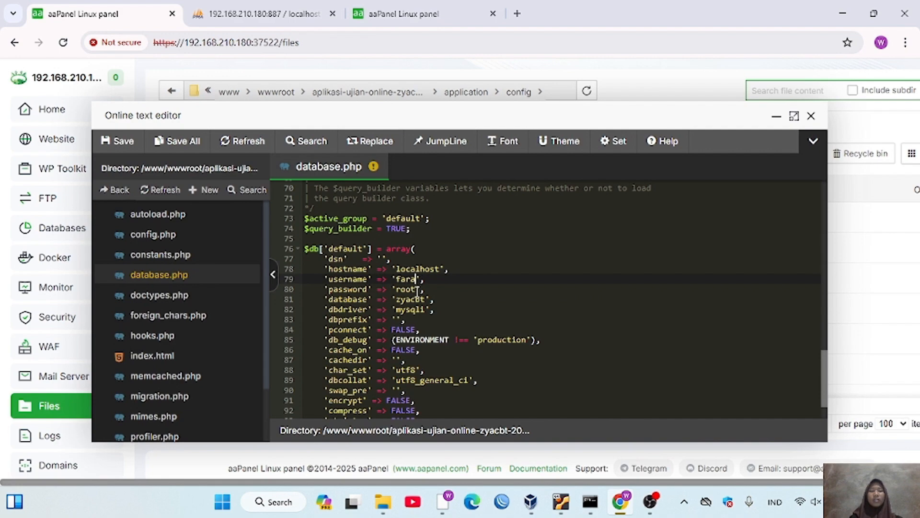
click(417, 290)
key(BackSpace)
key(BackSpace)
key(BackSpace)
key(BackSpace)
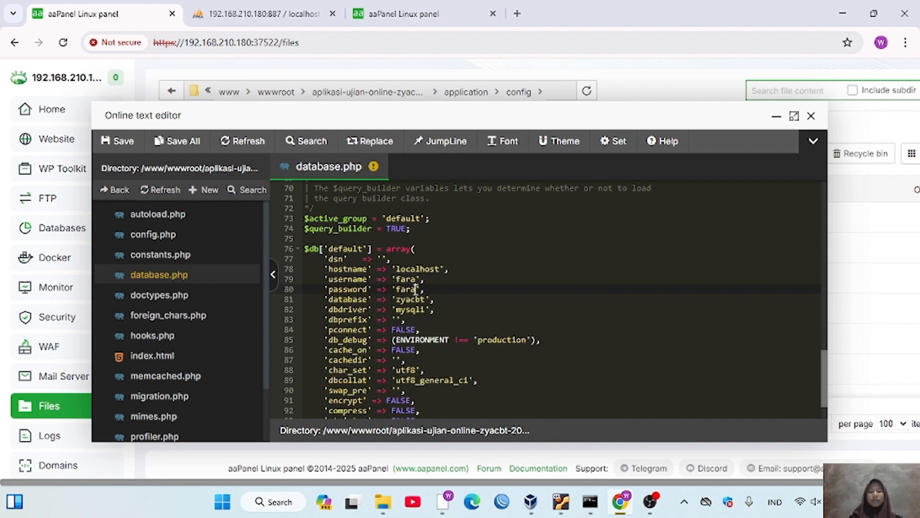
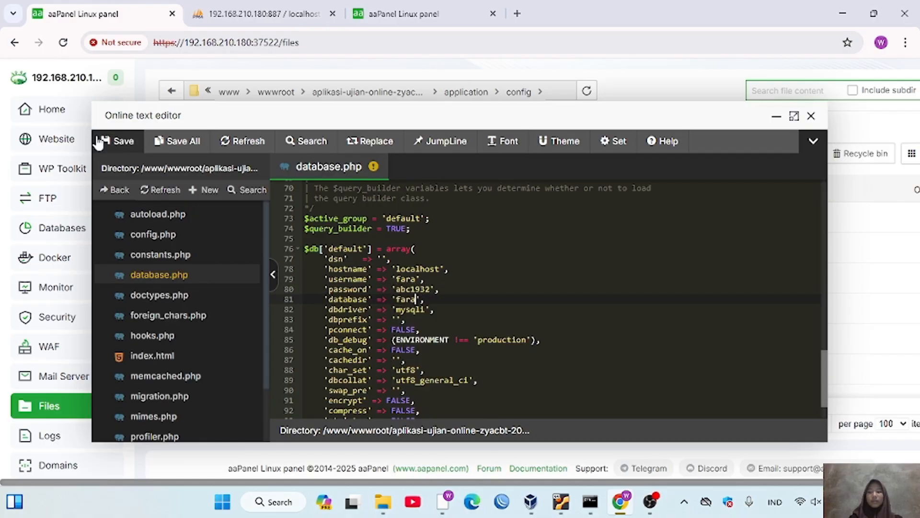
click(109, 143)
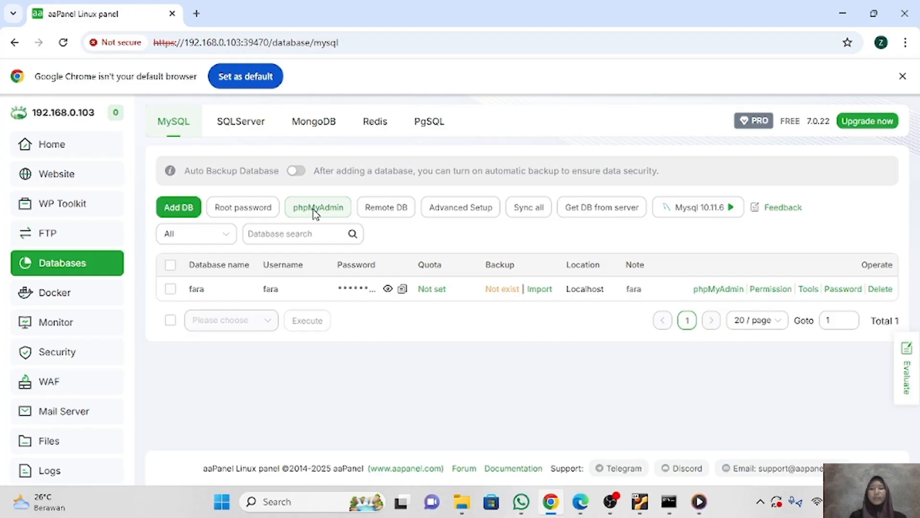
- Open phpMyAdmin through public access and proceed past the certificate warning
click(313, 209)
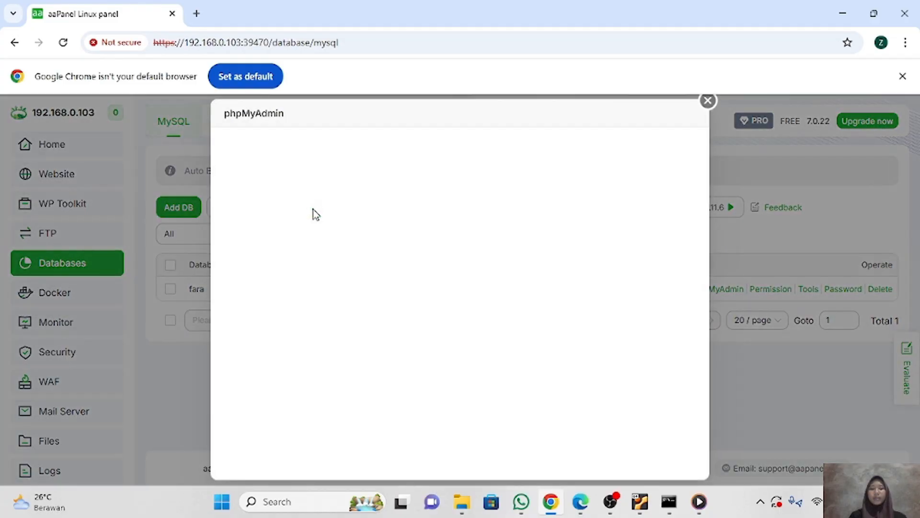
click(542, 224)
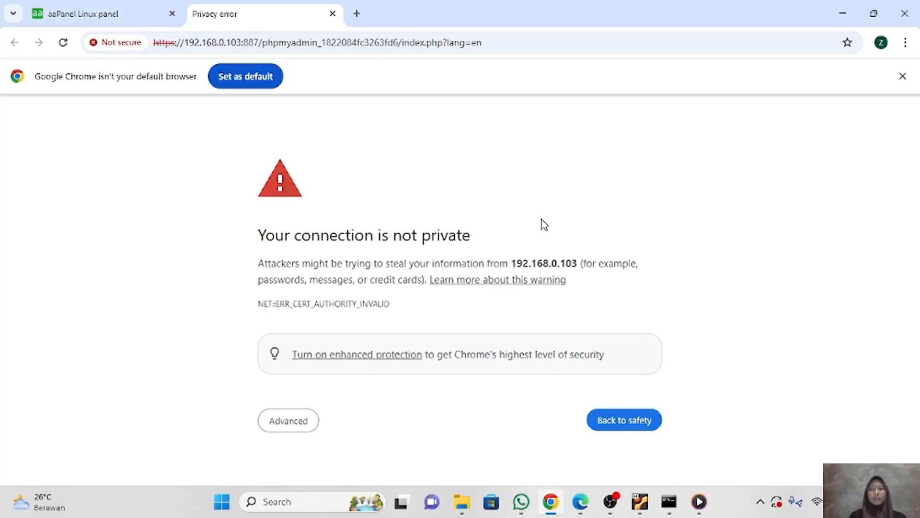
click(284, 422)
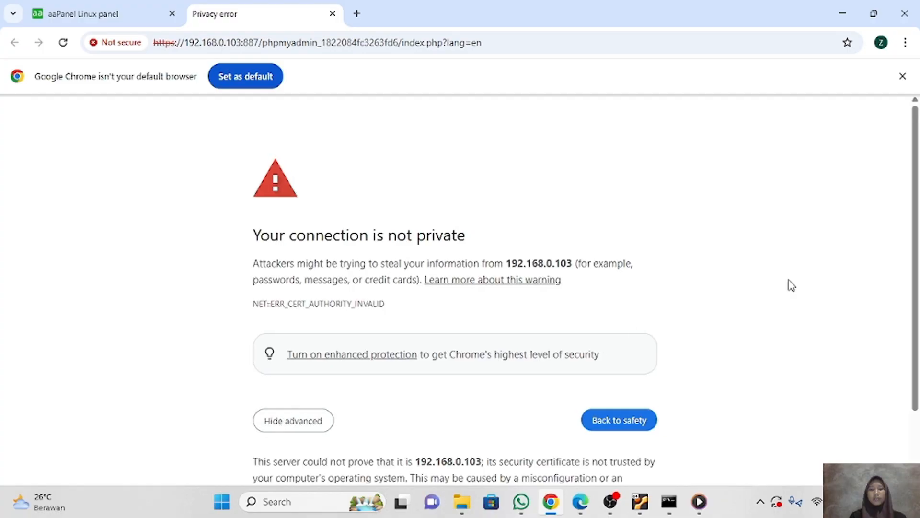
scroll(915, 223, down, 2)
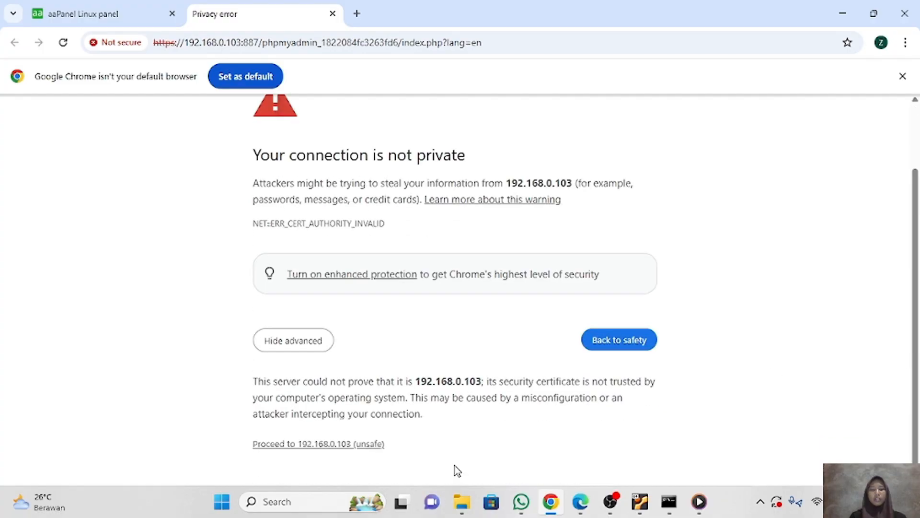
click(368, 444)
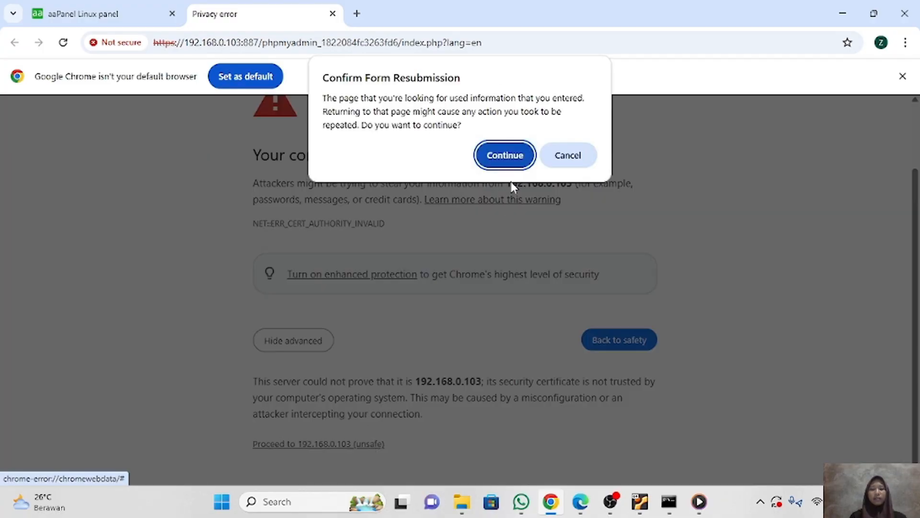
click(510, 168)
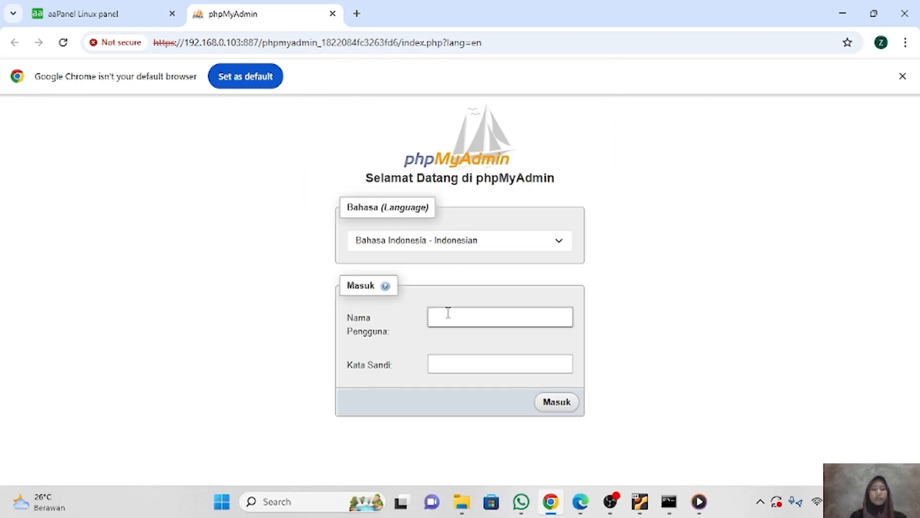
- Log in to phpMyAdmin as root with the root password copied from aaPanel
click(451, 322)
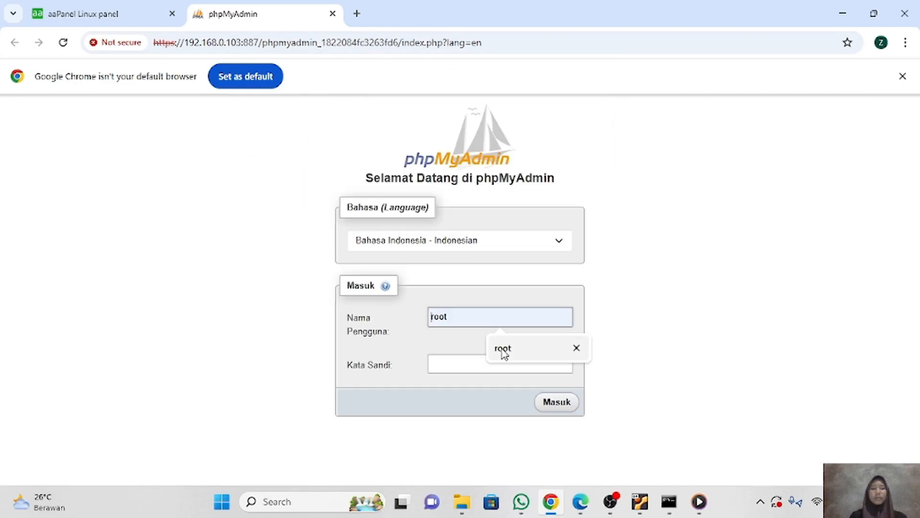
click(504, 351)
click(472, 363)
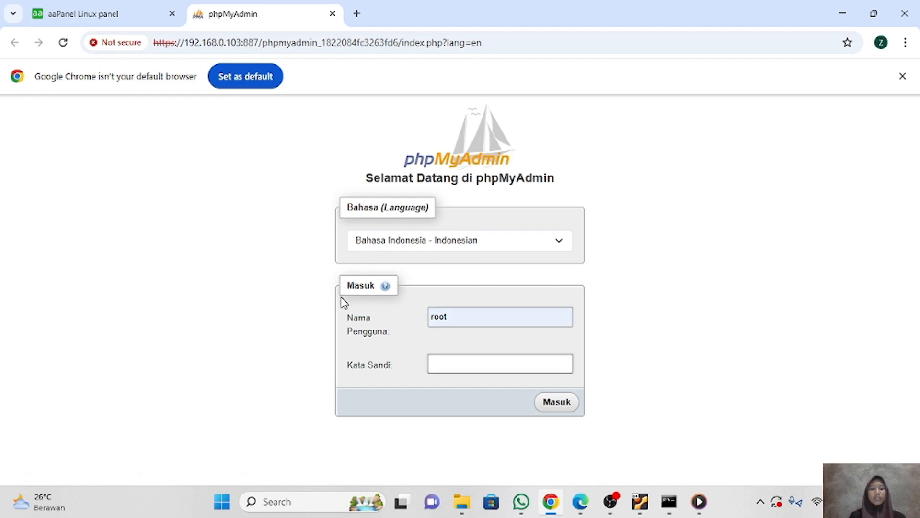
click(144, 14)
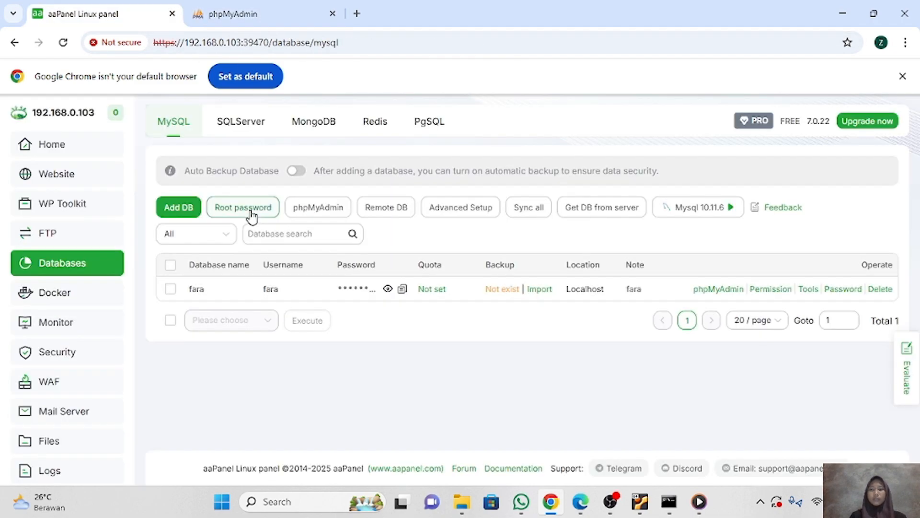
click(251, 211)
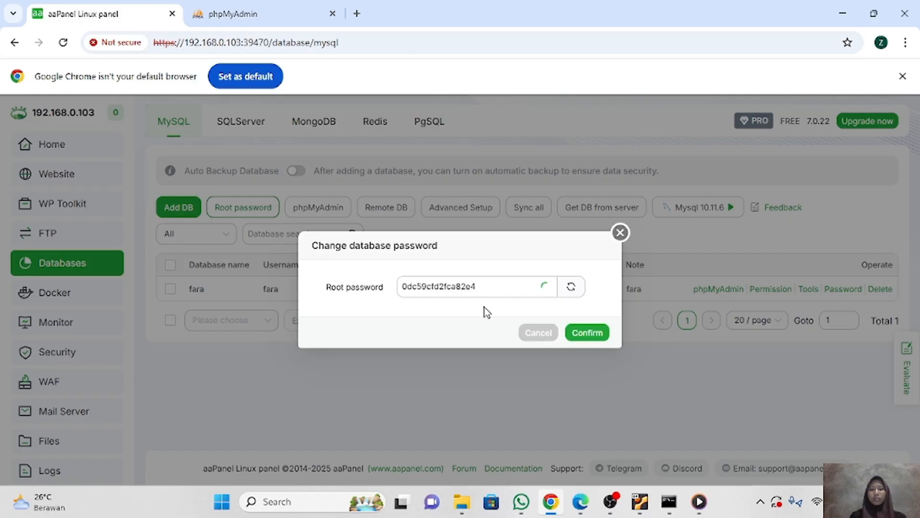
double_click(407, 288)
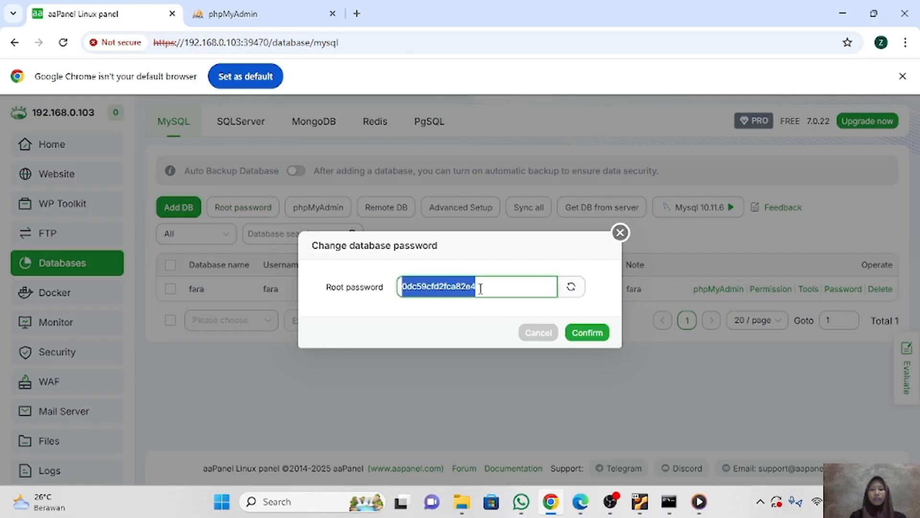
click(620, 233)
click(293, 15)
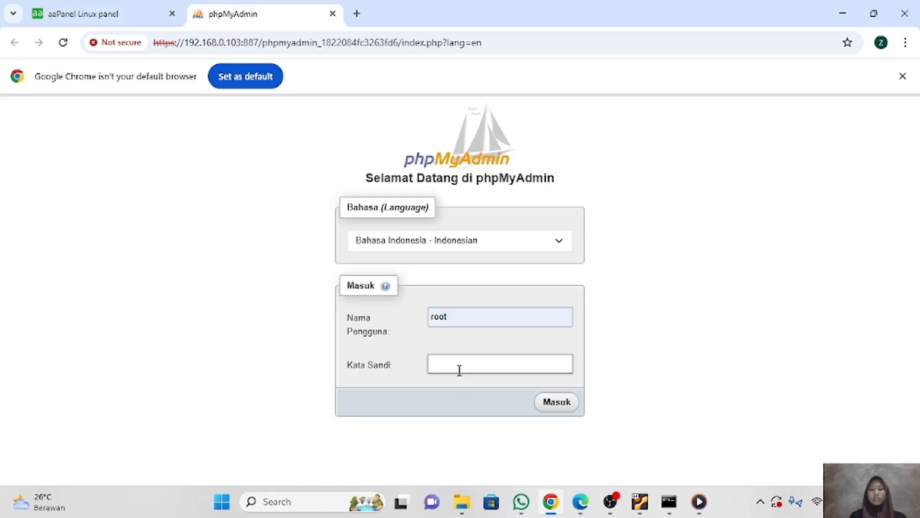
key(ctrl+v)
click(554, 407)
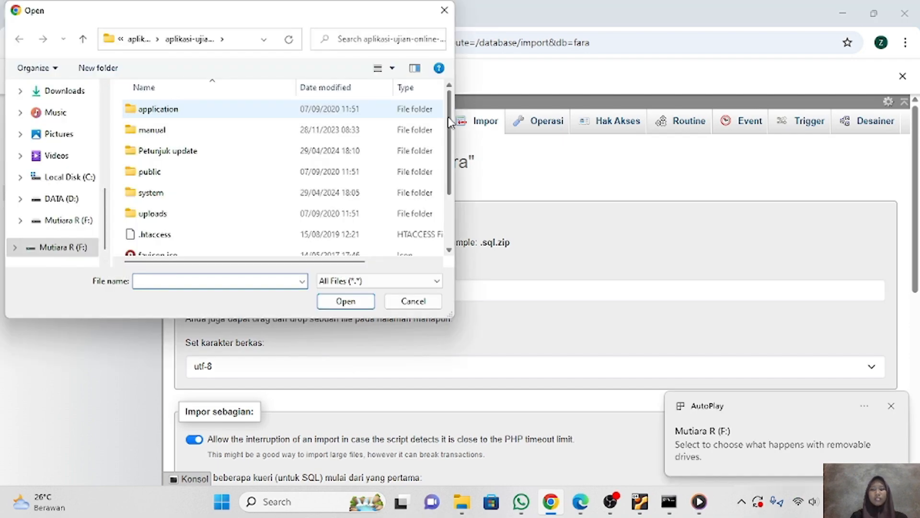
- Import zyacbt-public-2024-04-29-tanpa-database.sql into the fara database
drag(449, 118, 453, 192)
click(248, 247)
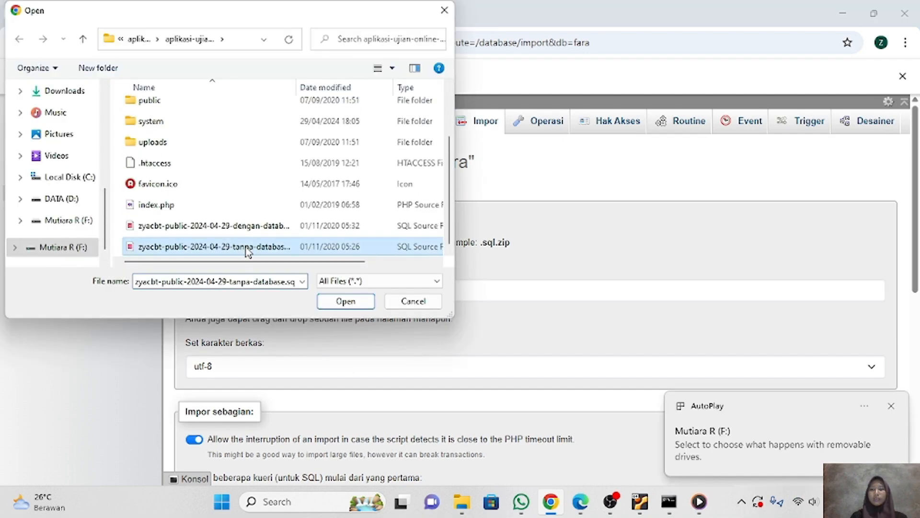
click(346, 301)
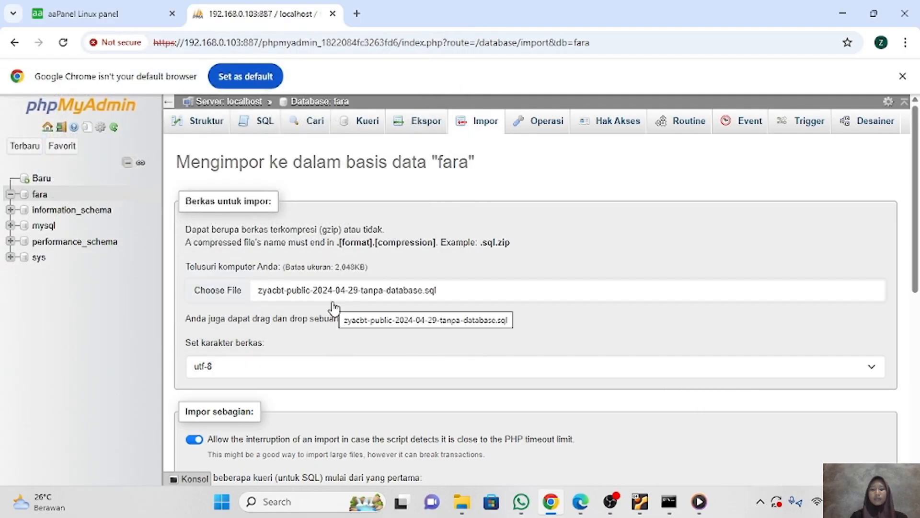
scroll(335, 308, down, 8)
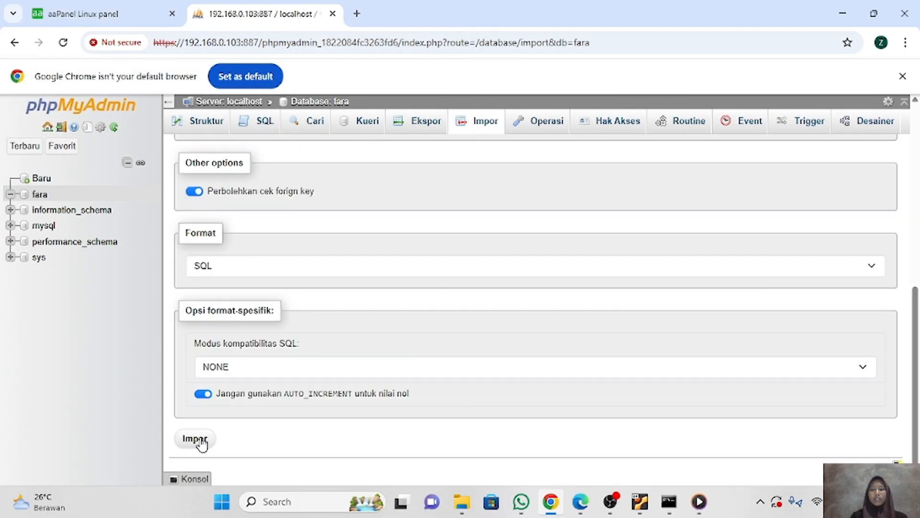
click(197, 439)
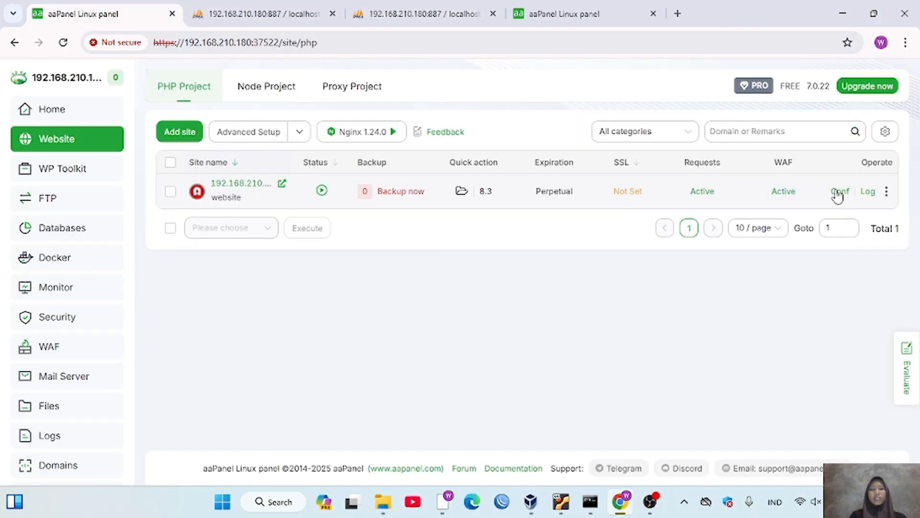
- Add 192.168.210.180 as the site's domain and delete 192.168.210.181
click(838, 190)
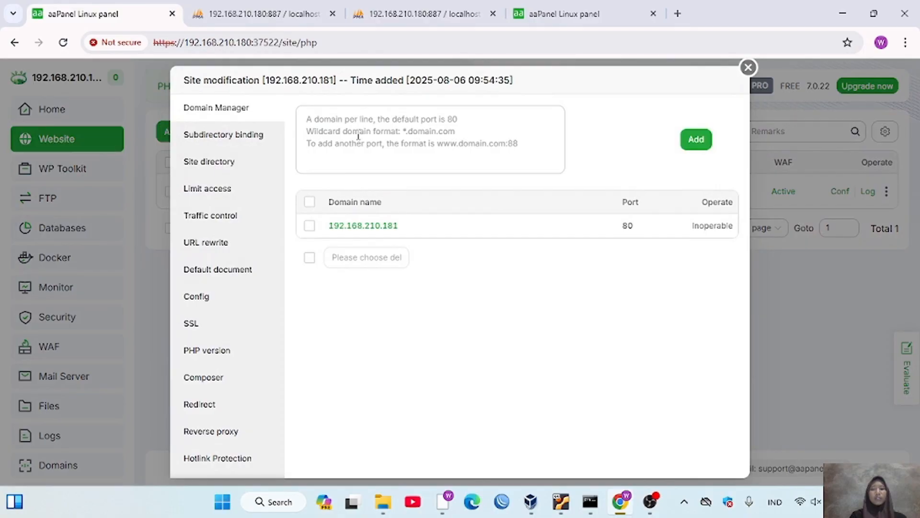
click(358, 136)
text(192.168.210.180)
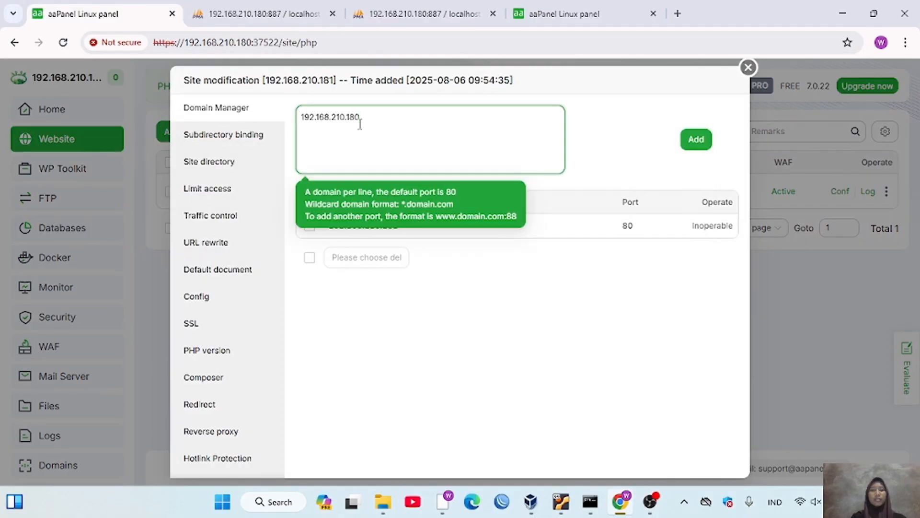
click(696, 140)
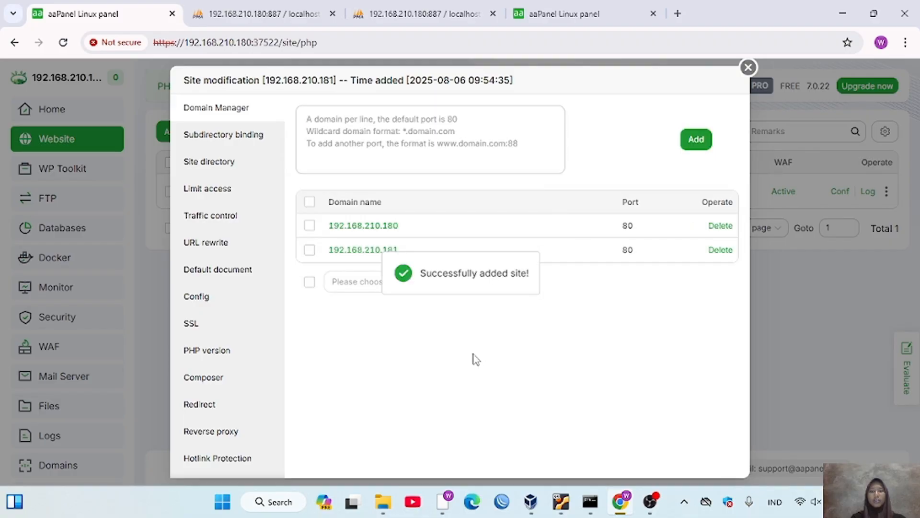
click(310, 252)
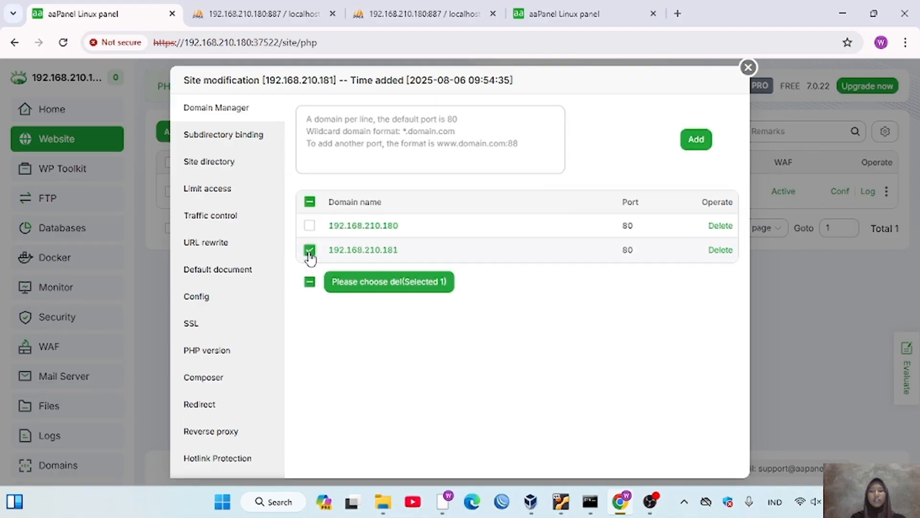
click(389, 282)
click(570, 360)
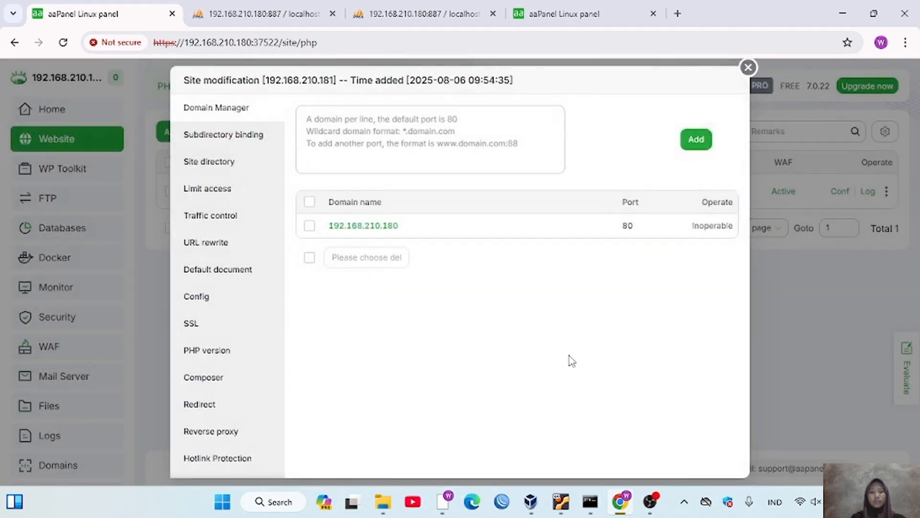
key(ctrl+t)
text(192.168.210.180:37522)
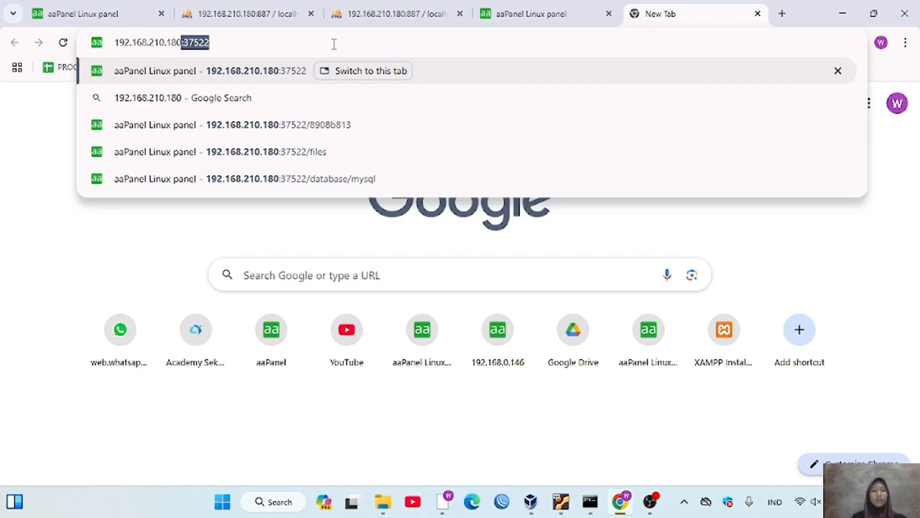
- Load 192.168.210.180 without the port to reach the ZYA CBT admin dashboard
key(Right)
key(BackSpace)
key(BackSpace)
key(BackSpace)
key(BackSpace)
key(BackSpace)
key(BackSpace)
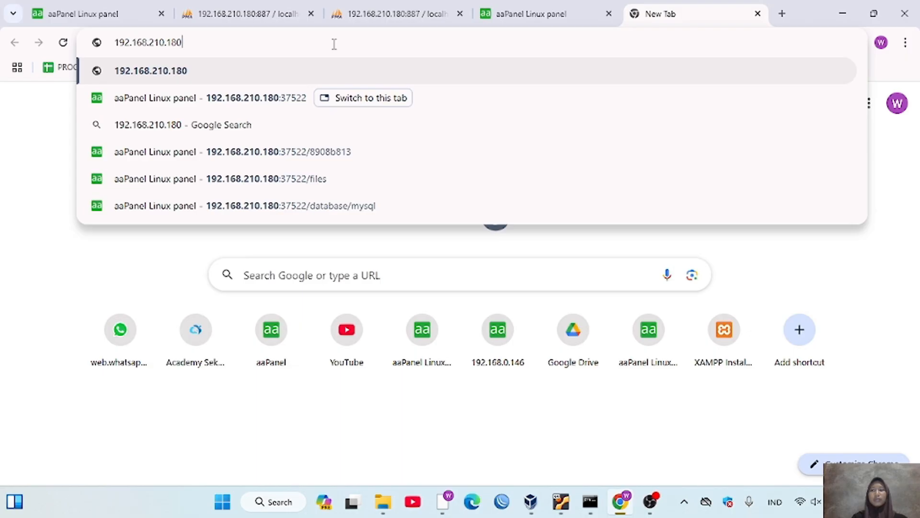
key(Return)
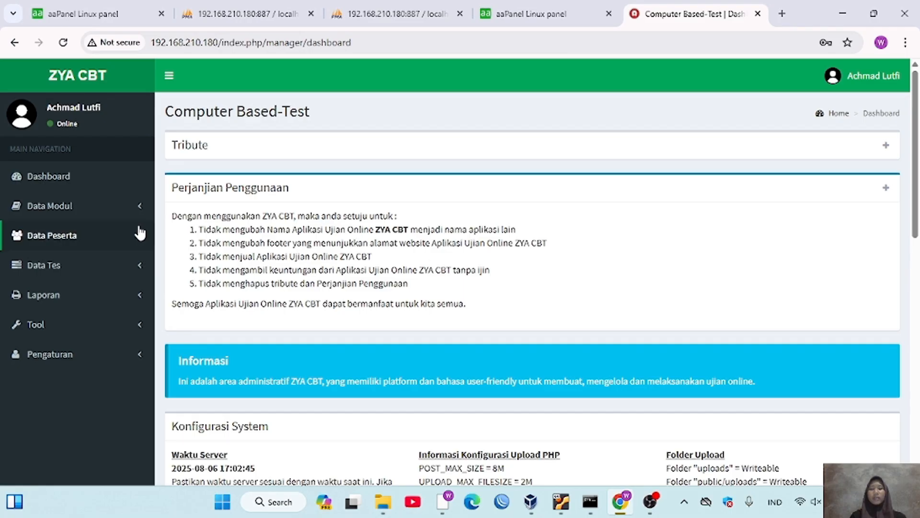
- Browse the question pages: topics, question management, Word and spreadsheet imports, question list, file manager
click(133, 216)
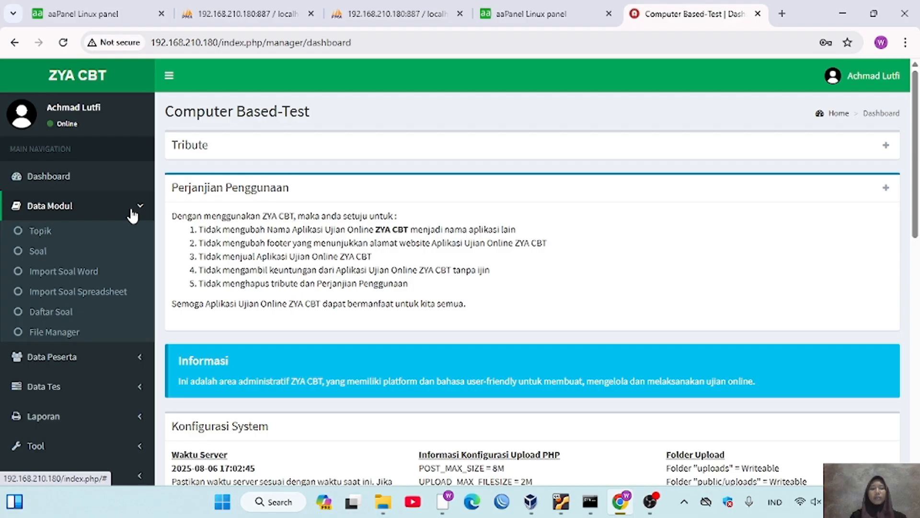
click(61, 235)
click(42, 252)
click(40, 232)
click(38, 252)
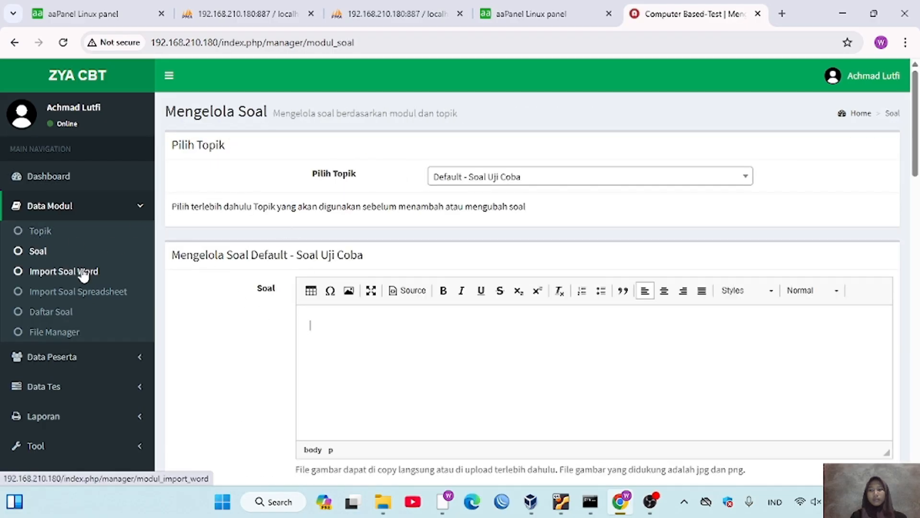
click(62, 271)
click(114, 294)
click(55, 316)
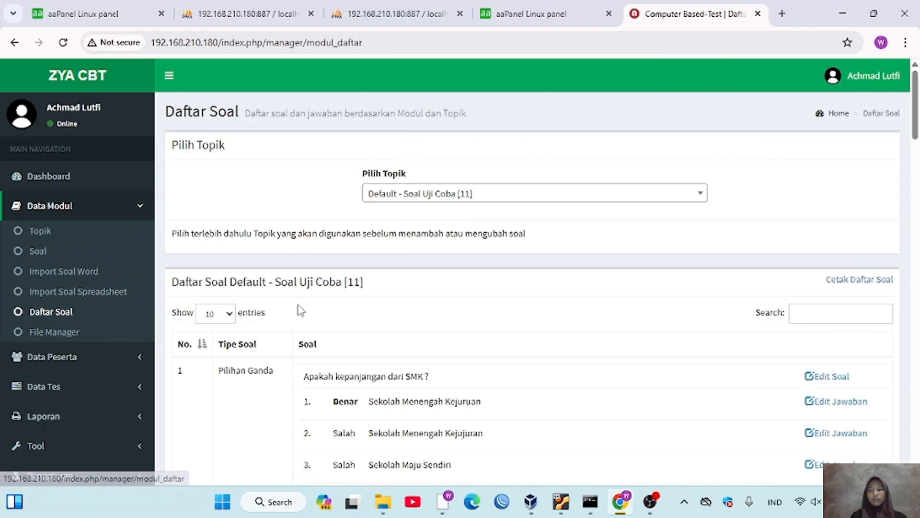
click(72, 332)
- Visit Daftar Group, Daftar Peserta, Import Data Peserta and Cetak Kartu, then expand Data Tes
click(52, 357)
click(54, 261)
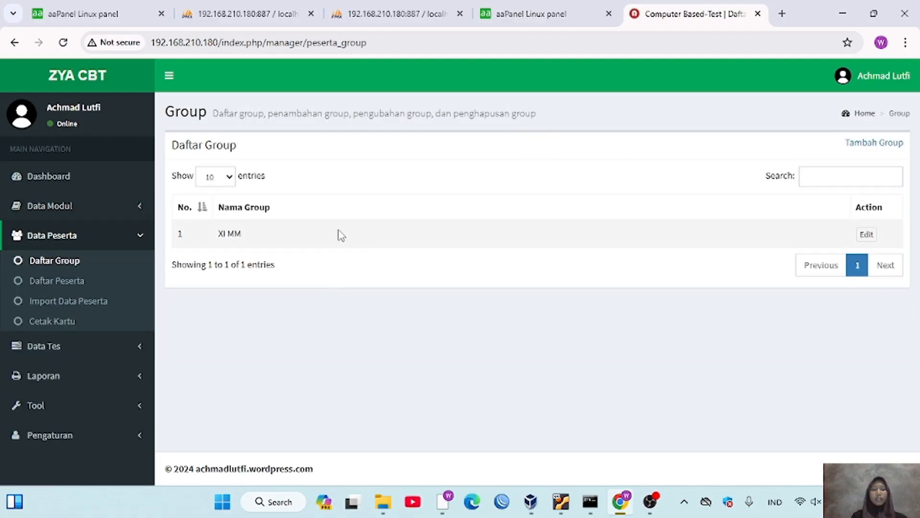
click(68, 285)
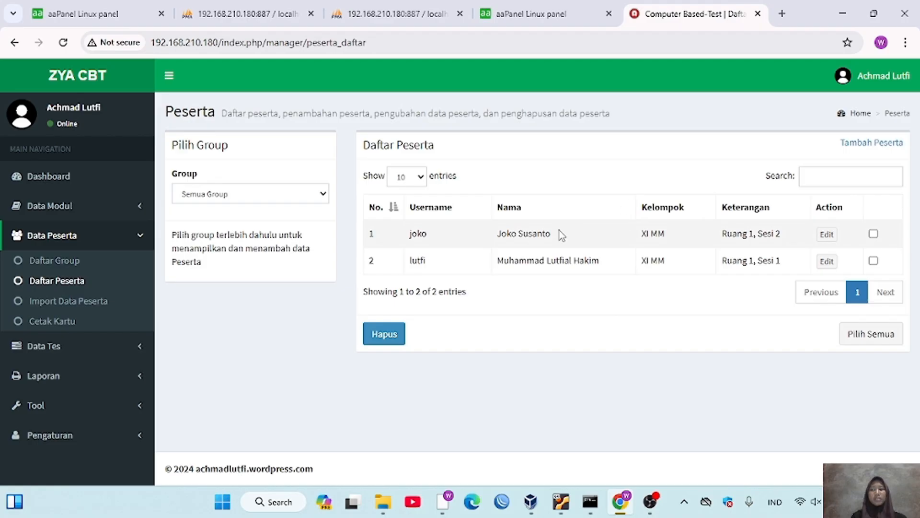
click(90, 307)
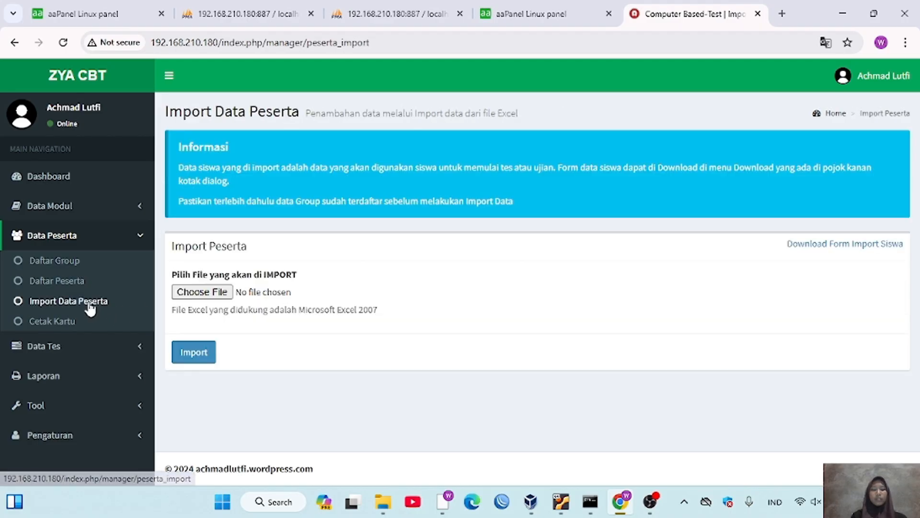
click(85, 324)
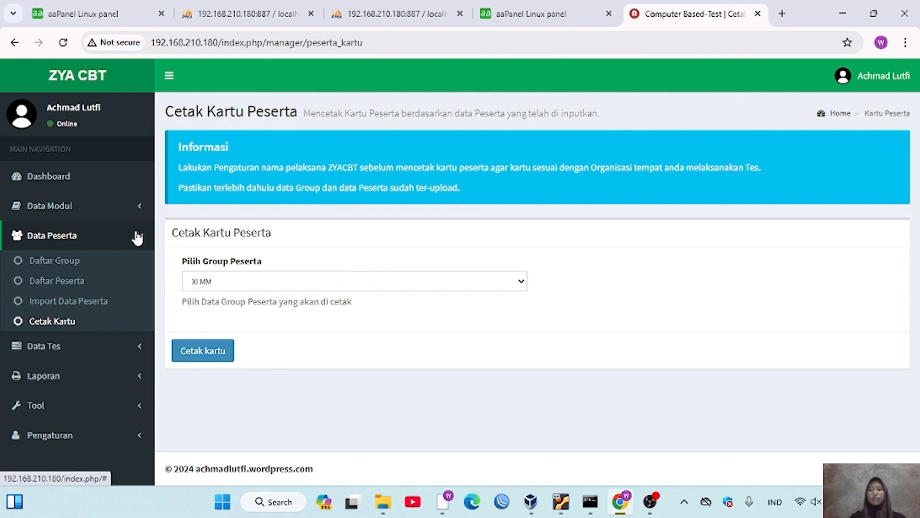
click(136, 235)
click(140, 270)
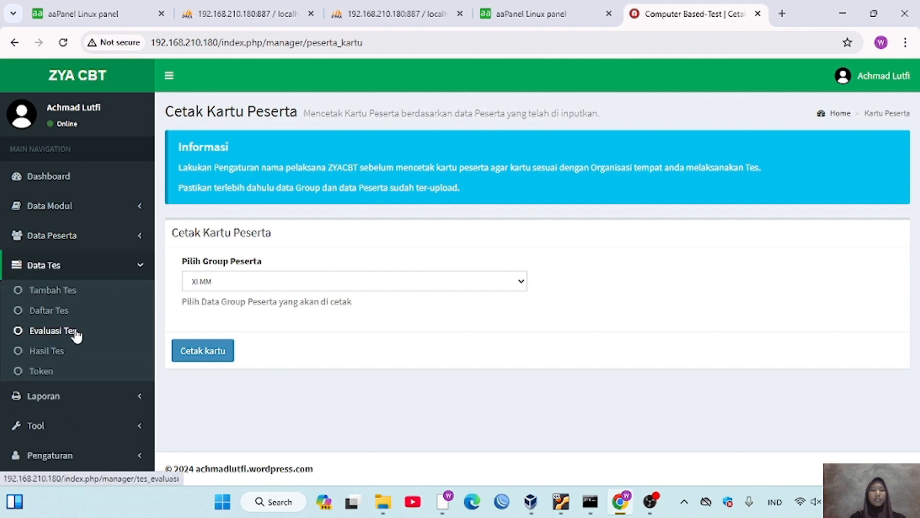
- Browse the Tambah Tes, Daftar Tes, Evaluasi Tes, Hasil Tes and Token pages
click(59, 290)
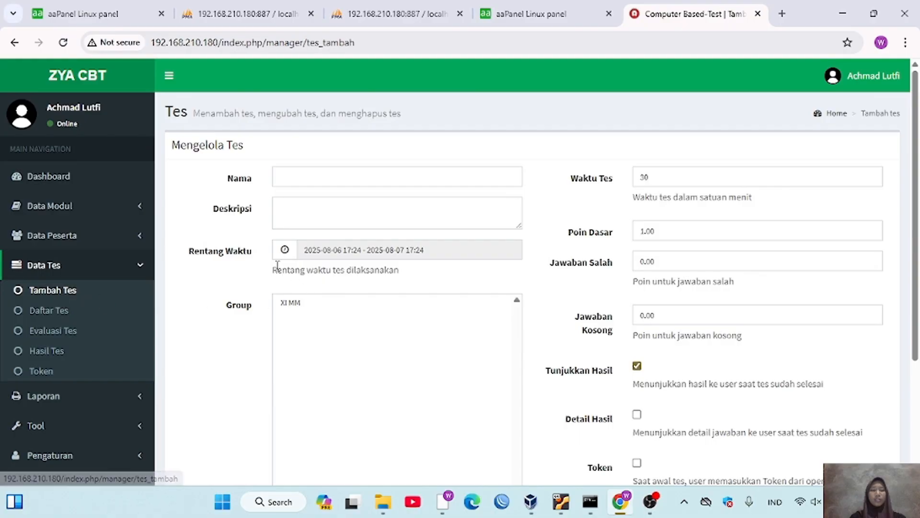
click(60, 311)
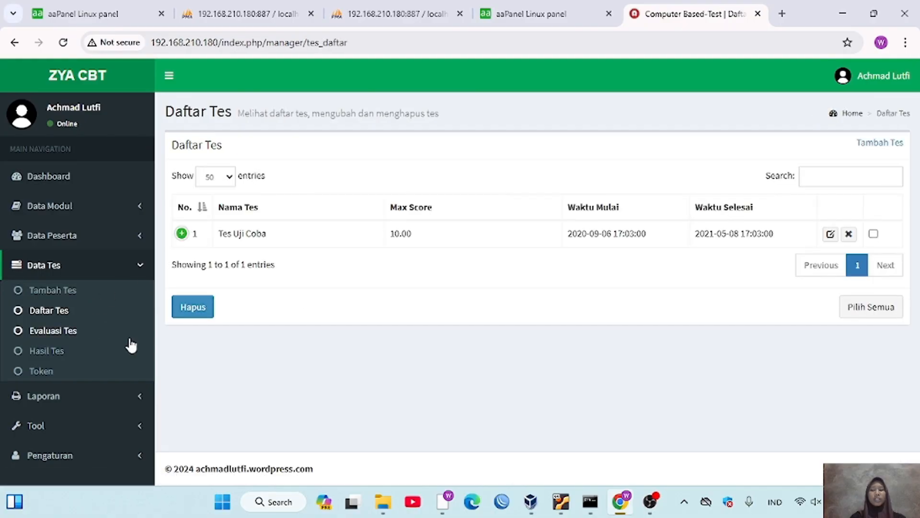
click(59, 334)
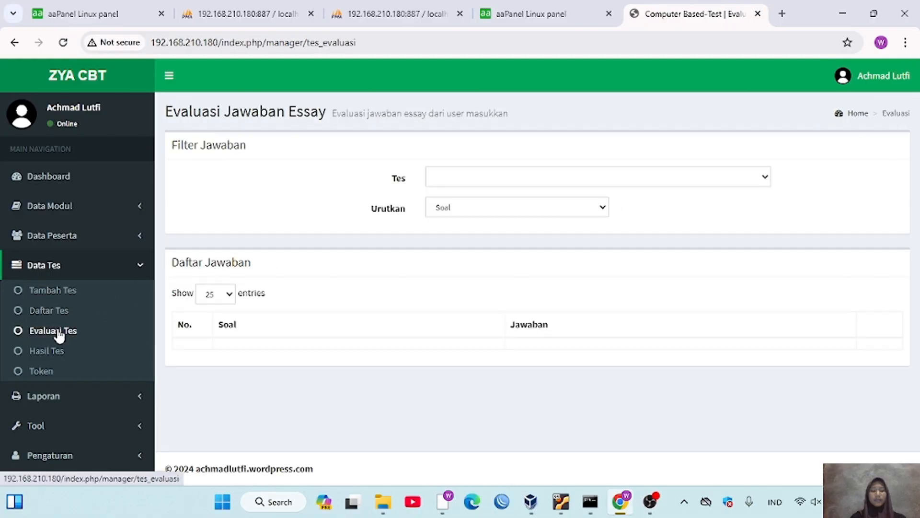
click(52, 354)
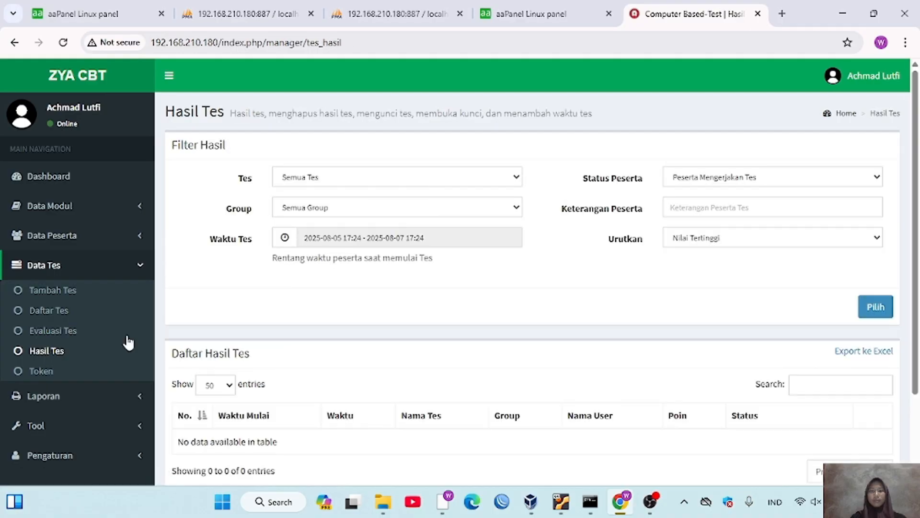
click(43, 372)
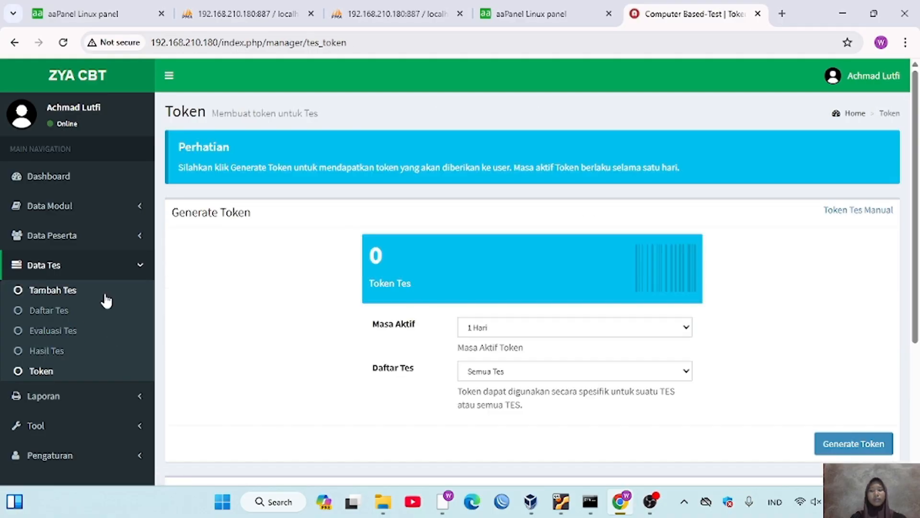
- Collapse Data Tes and open the Laporan Analisis Butir Soal item-analysis report
click(137, 268)
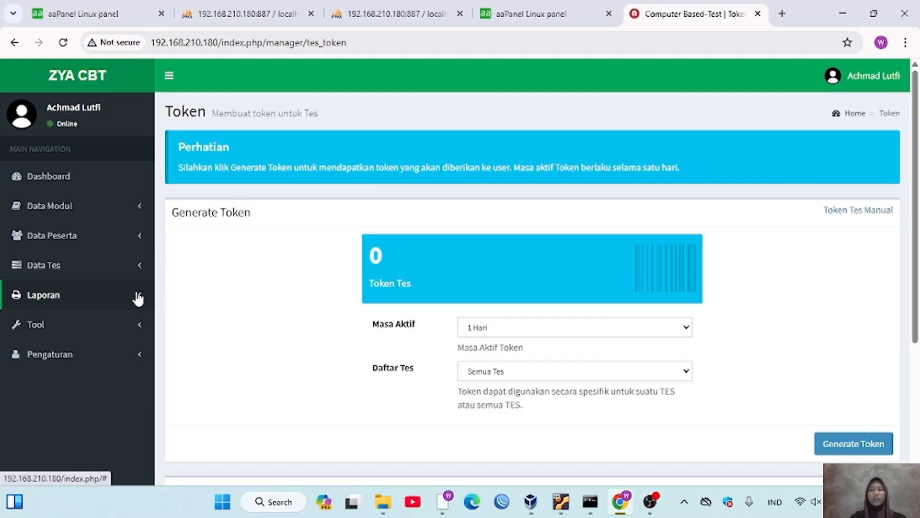
click(138, 297)
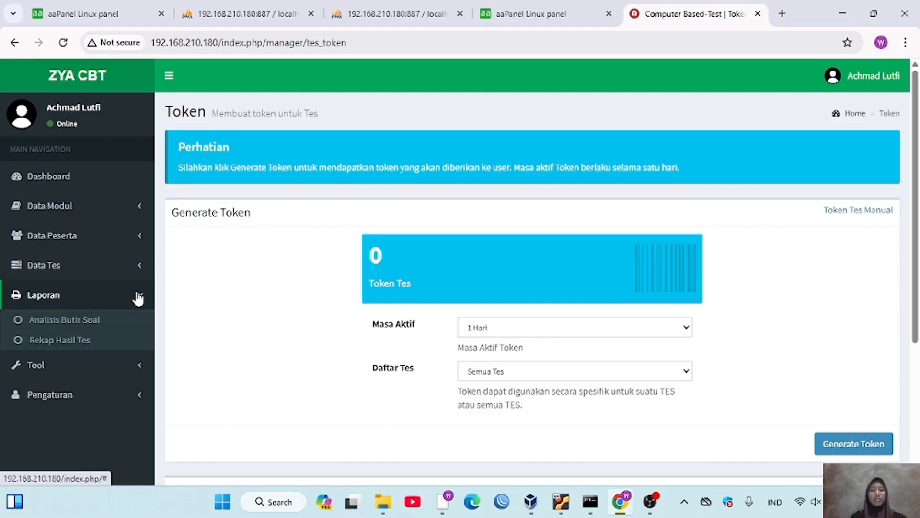
click(74, 322)
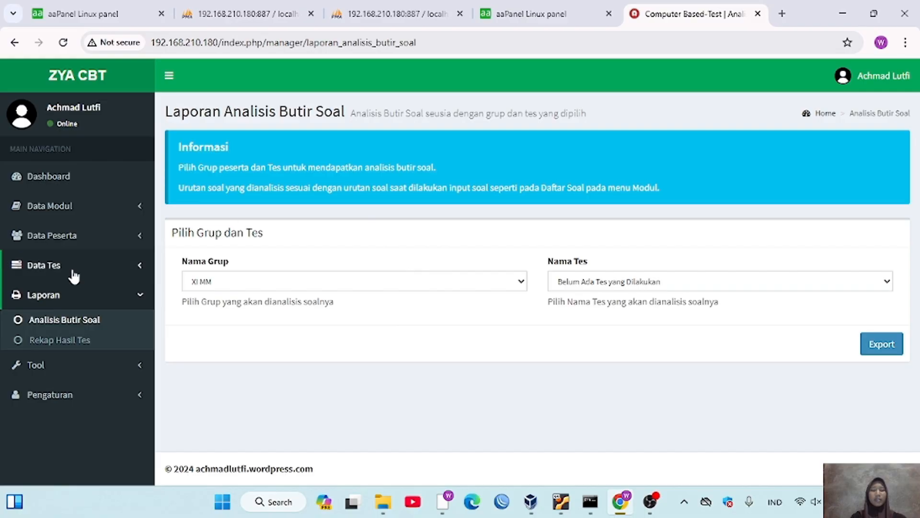
- Browse the Rekap Hasil Tes report, the Pengaturan ZYACBT identity page and the Data User list
click(59, 341)
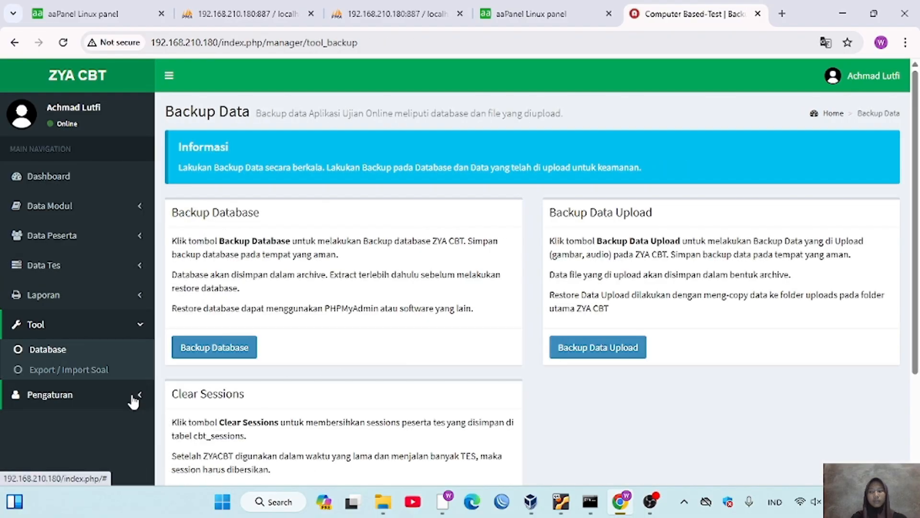
click(134, 395)
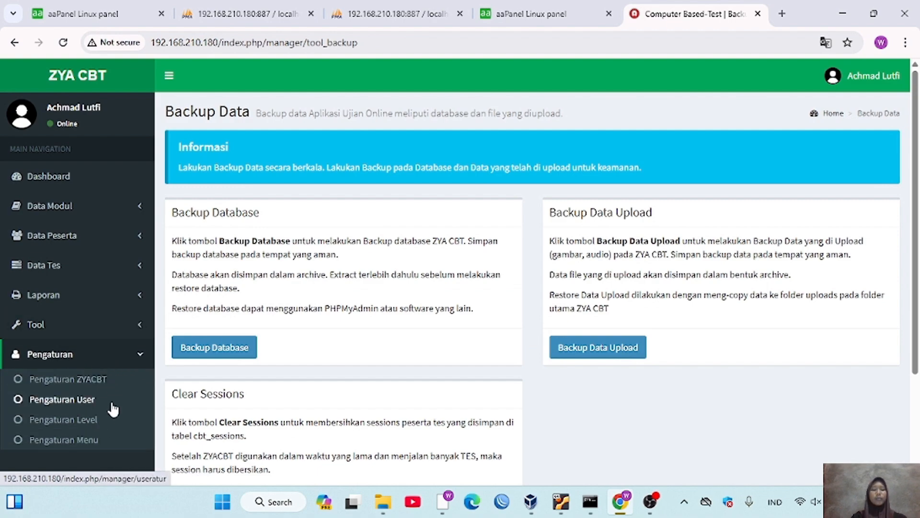
click(91, 380)
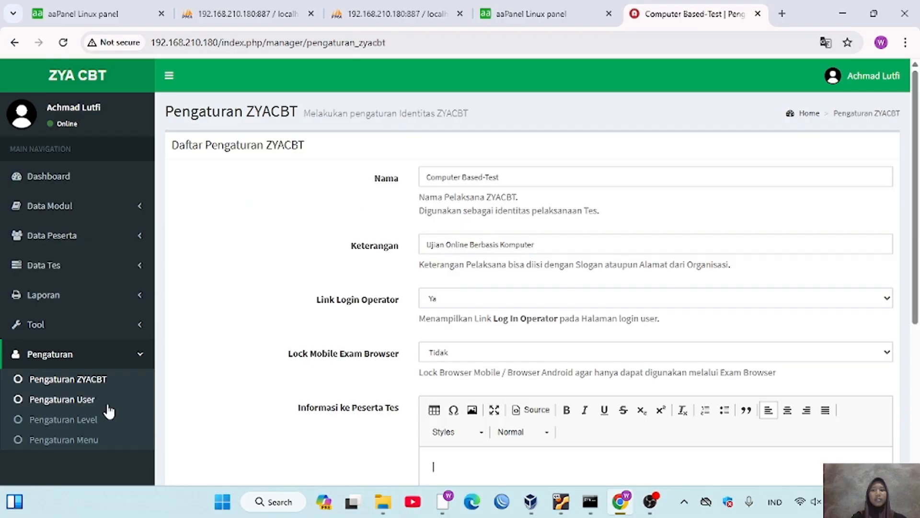
click(76, 401)
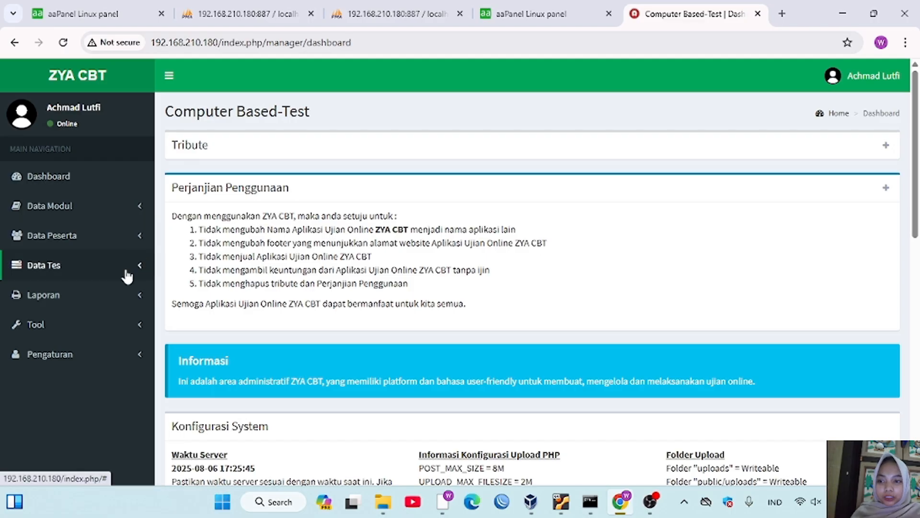
- Back on the ZYA CBT dashboard, expand the Data Tes section in the sidebar
click(128, 271)
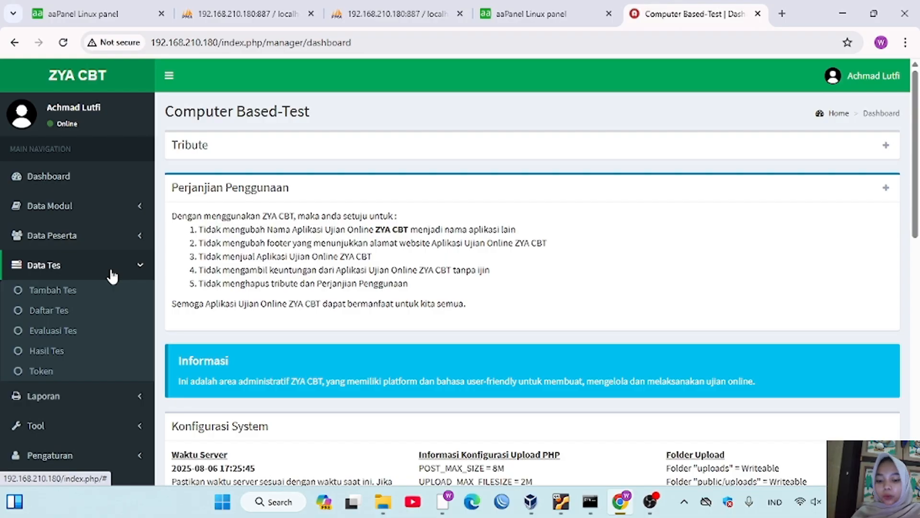
- Create test 'Bahasa Inggris' with description 'Selamat' for group XI MM, then view Daftar Tes
click(82, 292)
click(304, 178)
text(Bahasa Inggris)
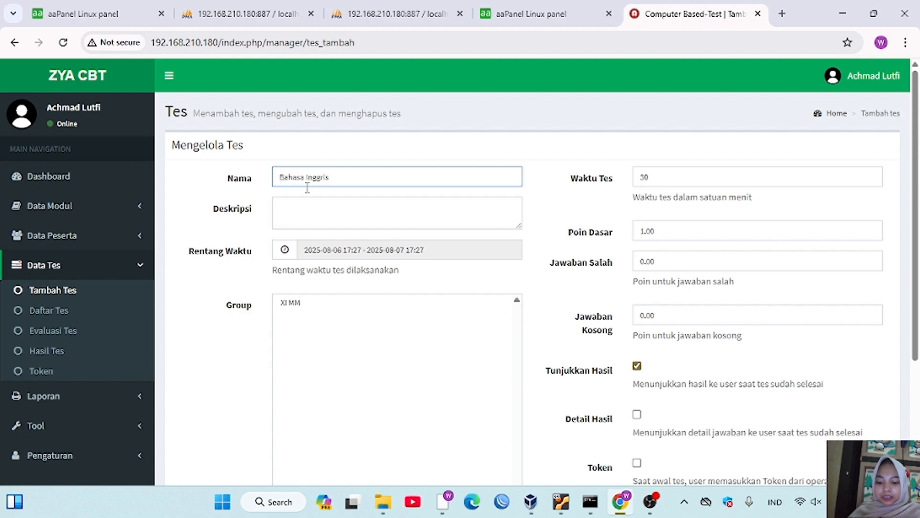
click(311, 202)
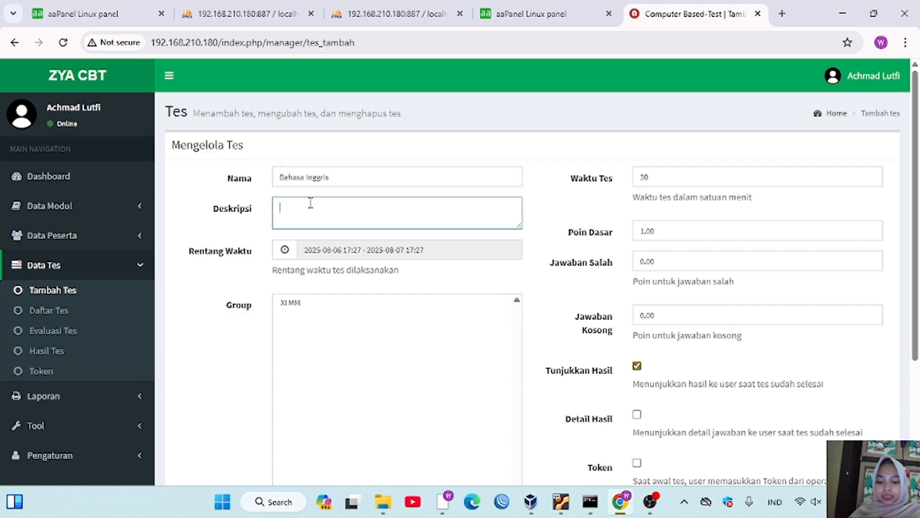
text(Selamat Mengerjakan!)
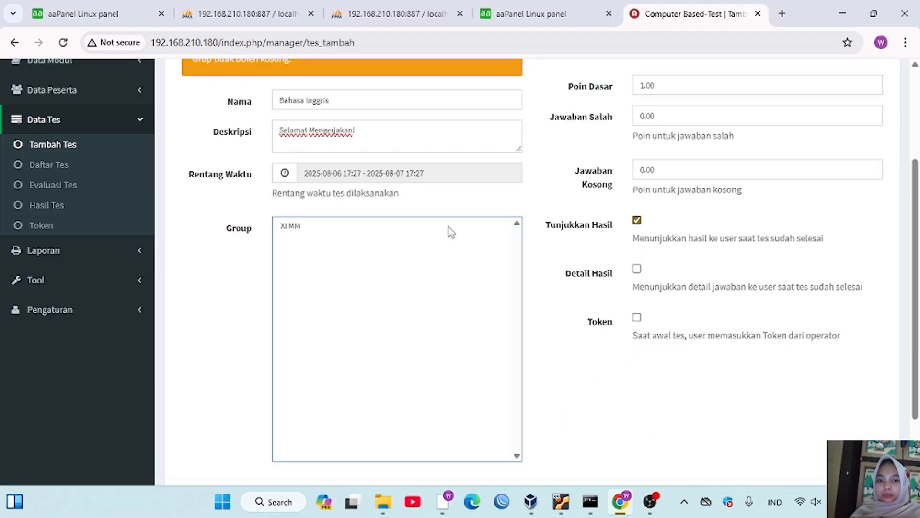
click(447, 226)
scroll(446, 227, down, 3)
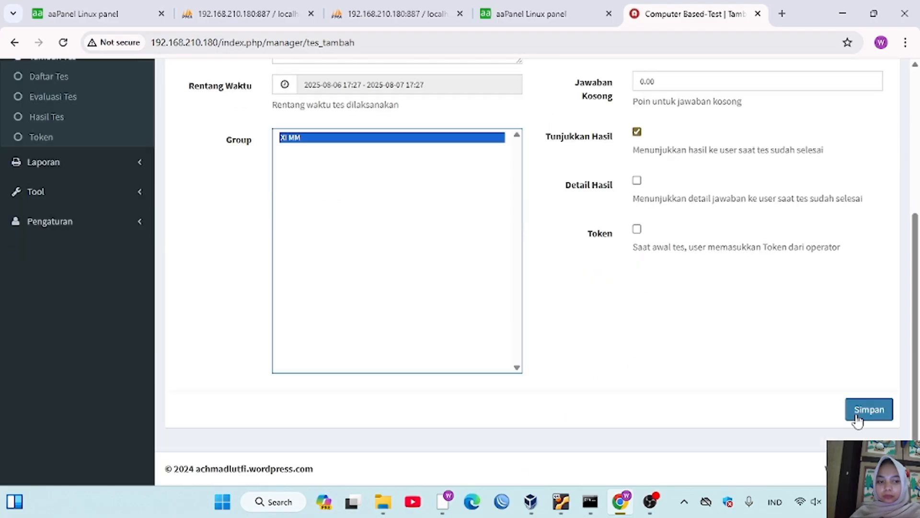
click(856, 415)
scroll(60, 263, up, 4)
click(60, 263)
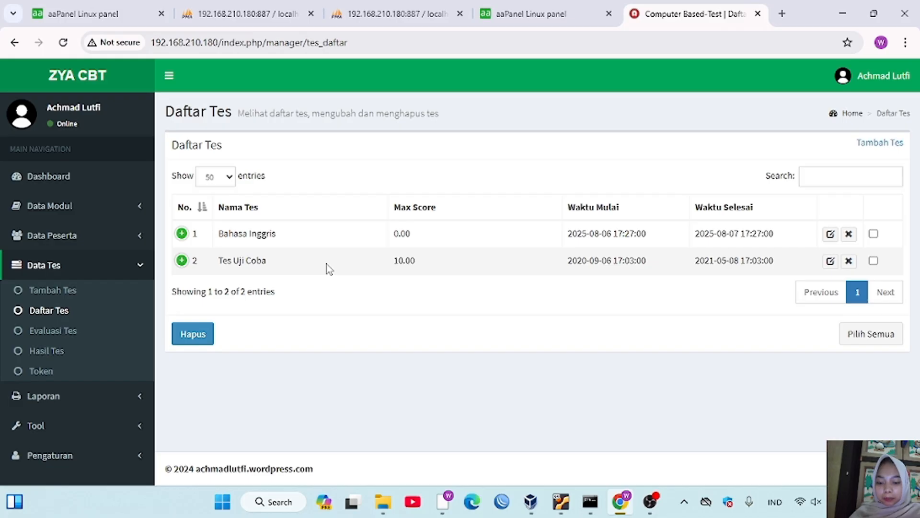
- View Evaluasi Tes, then filter Hasil Tes to Semua Tes and group XI MM before opening Token
click(67, 331)
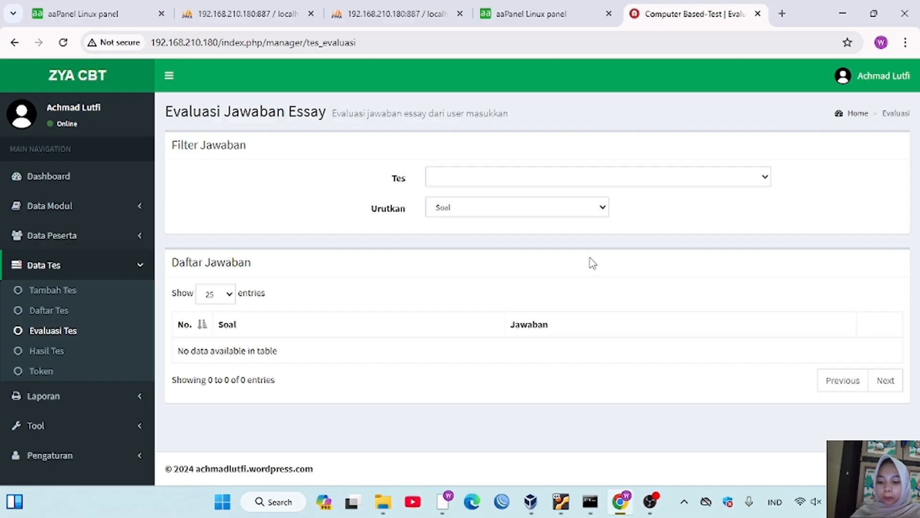
click(46, 350)
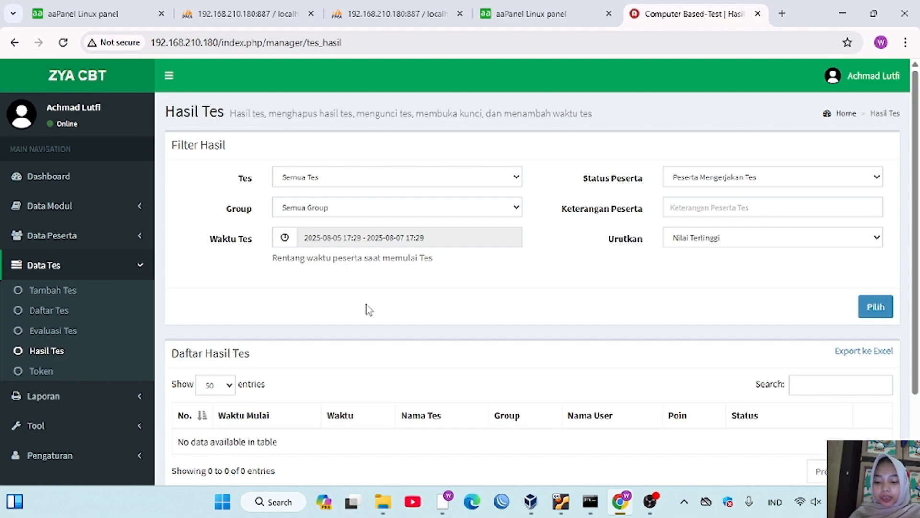
click(510, 177)
click(422, 194)
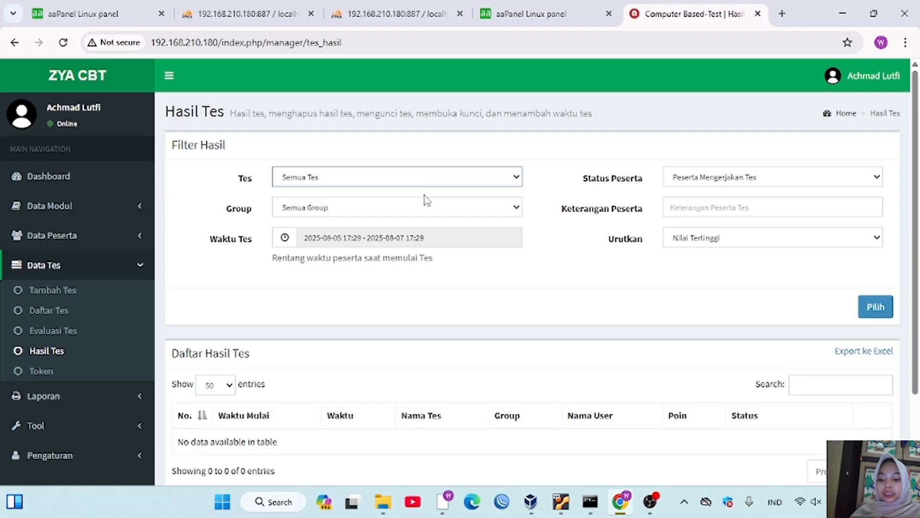
click(431, 209)
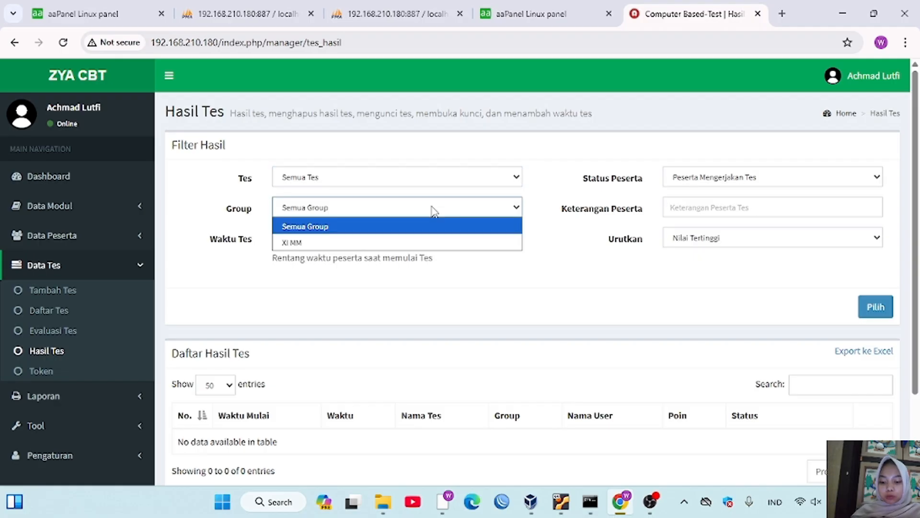
click(351, 244)
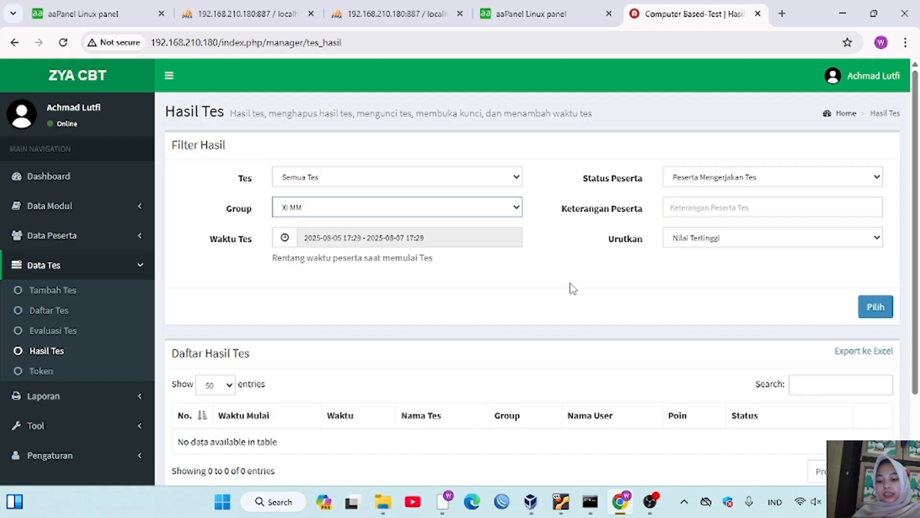
scroll(302, 371, down, 2)
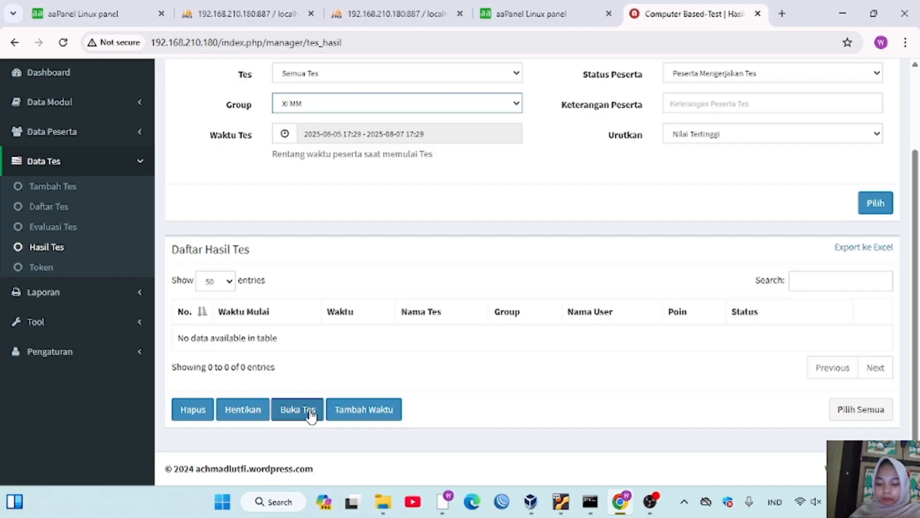
click(42, 267)
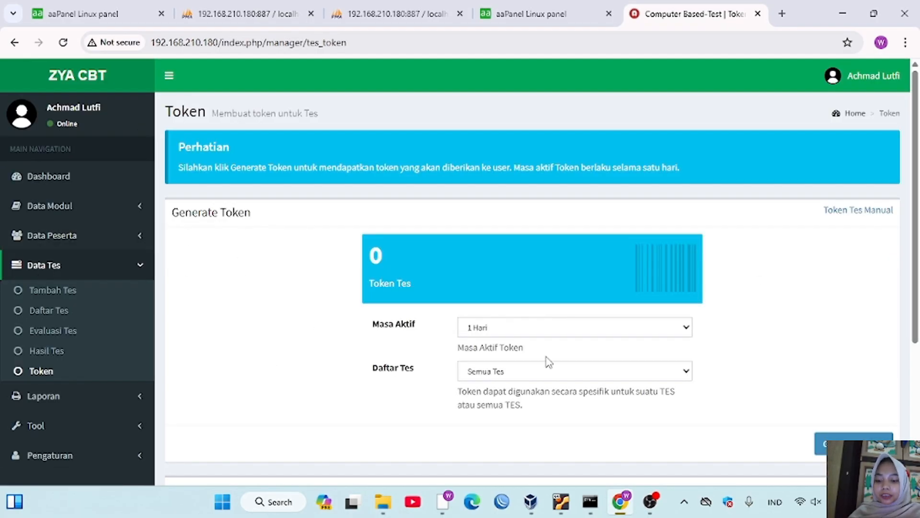
- Save manual token 'inggris', valid 1 Hari, for the Bahasa Inggris test
click(570, 327)
click(570, 326)
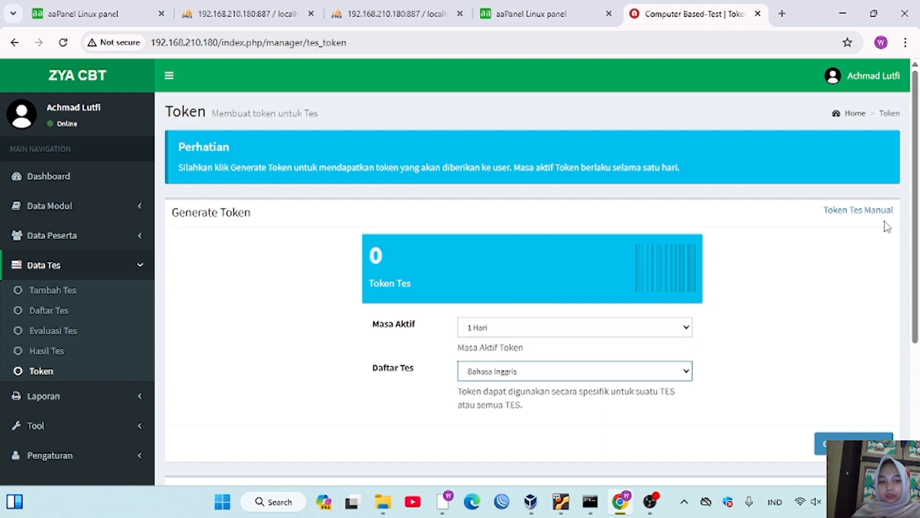
click(863, 212)
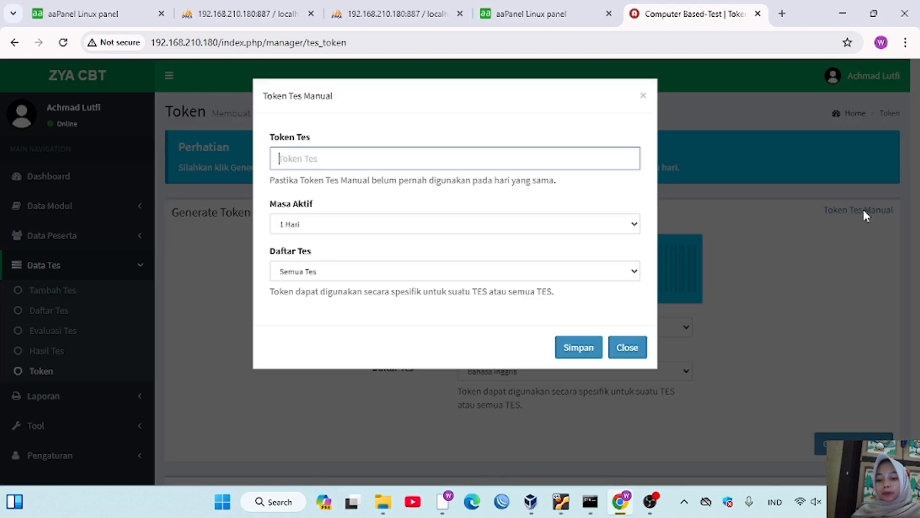
text(inggris)
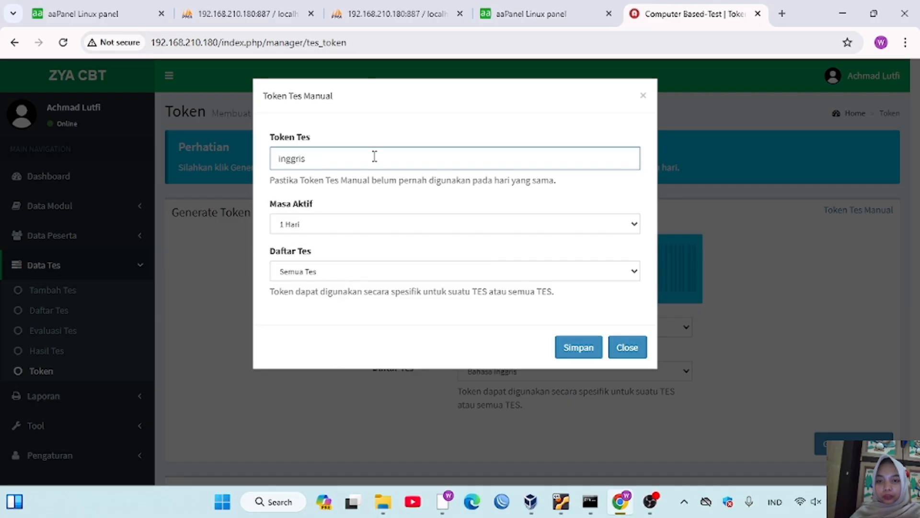
click(452, 271)
click(452, 311)
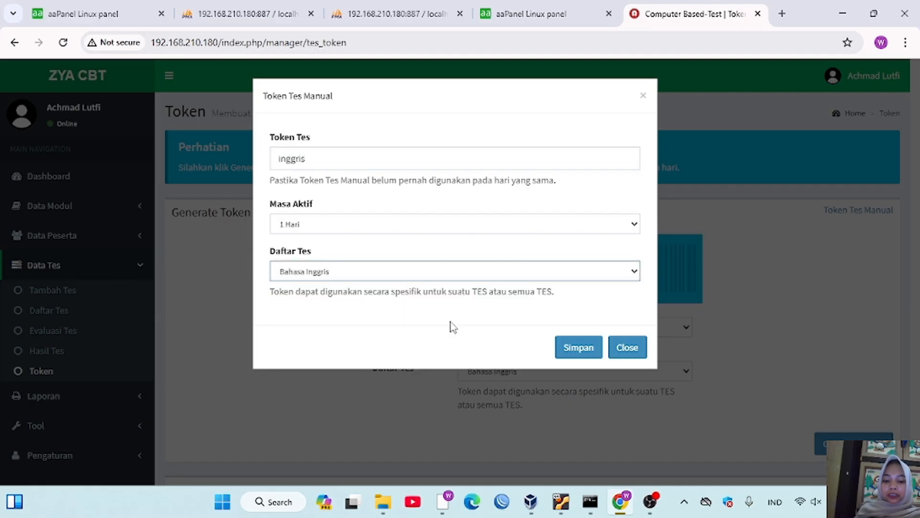
click(581, 349)
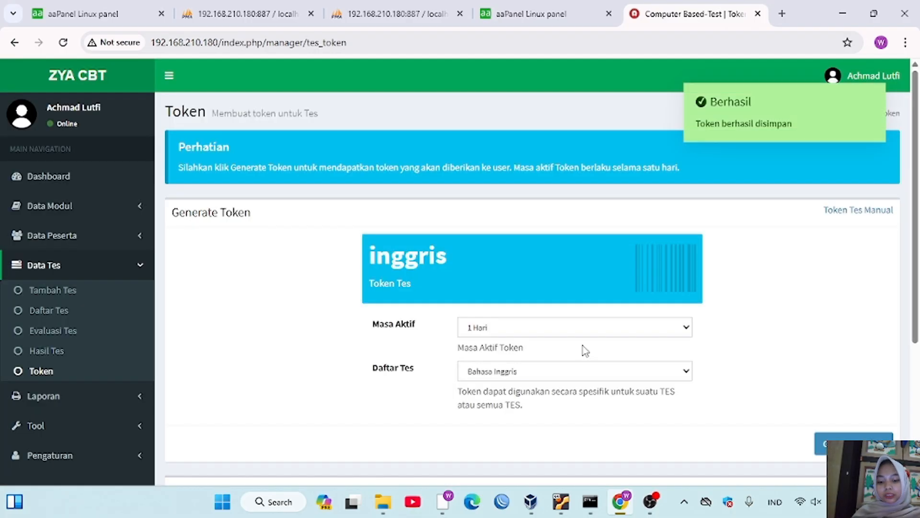
- Generate a random token for the test and scroll to today's token list
scroll(585, 352, down, 1)
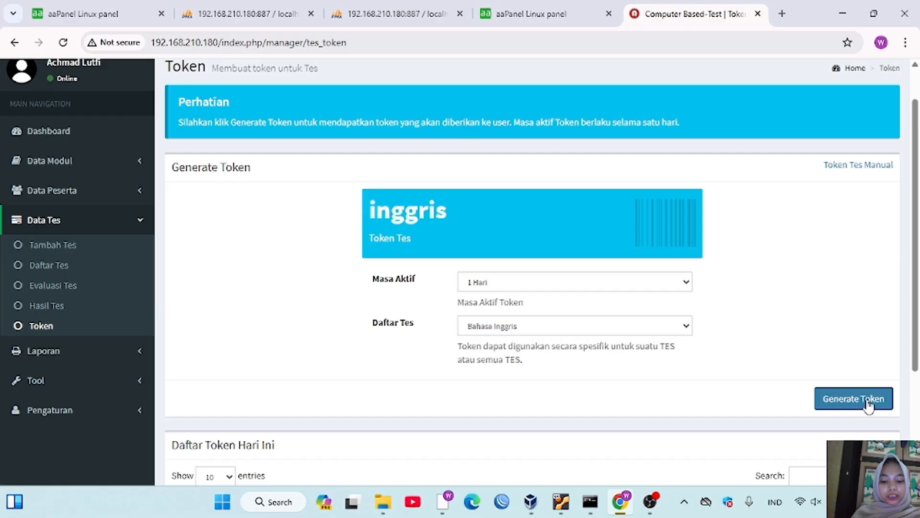
click(846, 401)
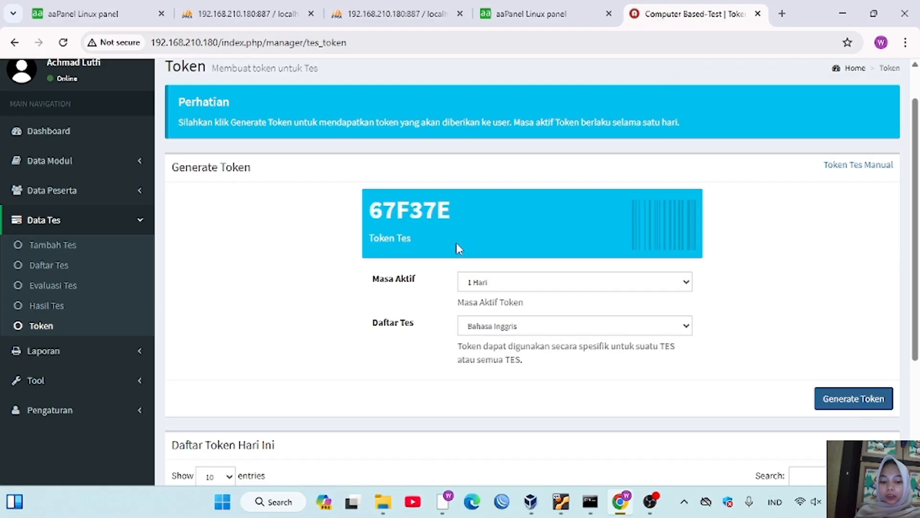
scroll(340, 373, down, 4)
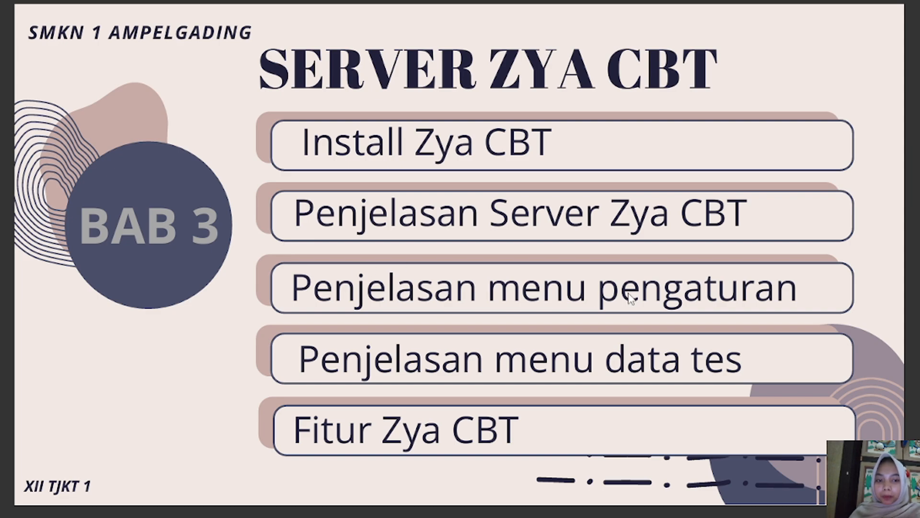
- Back on the ZYA CBT dashboard, expand the Pengaturan section in the sidebar
click(127, 357)
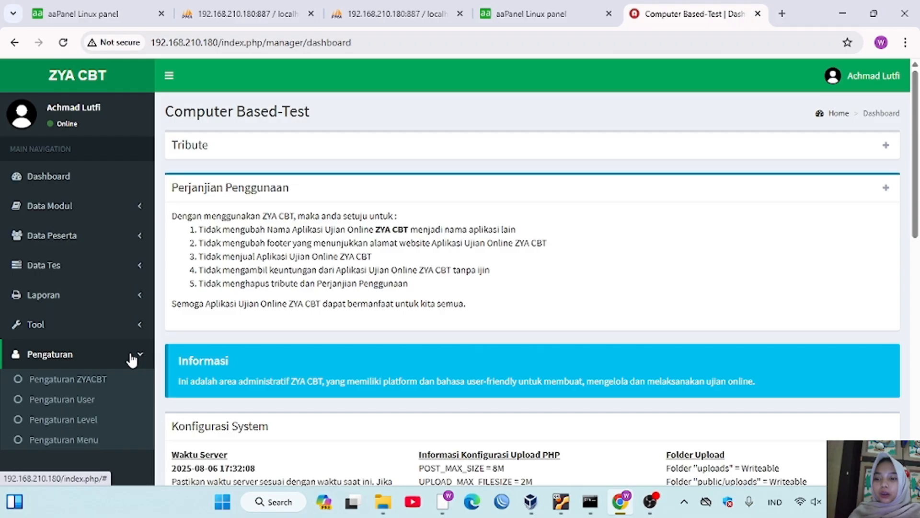
- In Pengaturan ZYACBT, replace the site name Computer Based-Test with 'SMK N 1 AMGA'
click(76, 382)
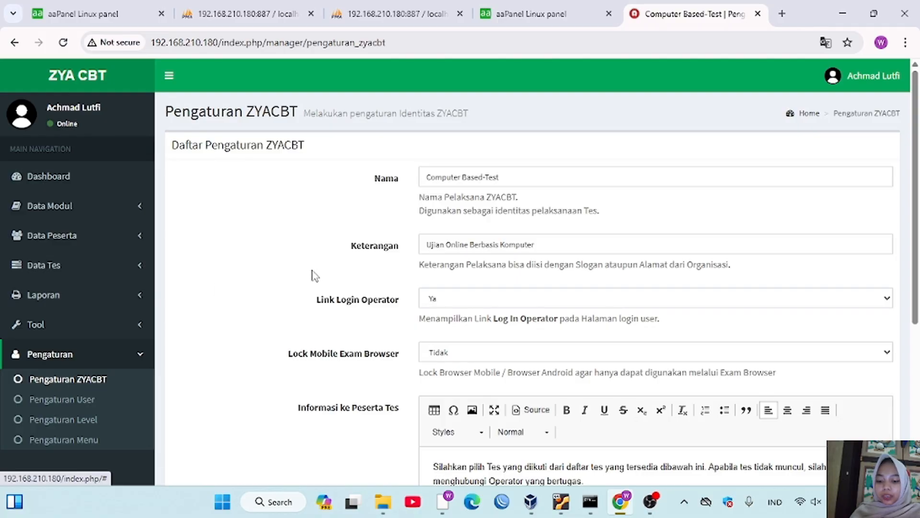
scroll(243, 278, down, 1)
scroll(244, 279, up, 1)
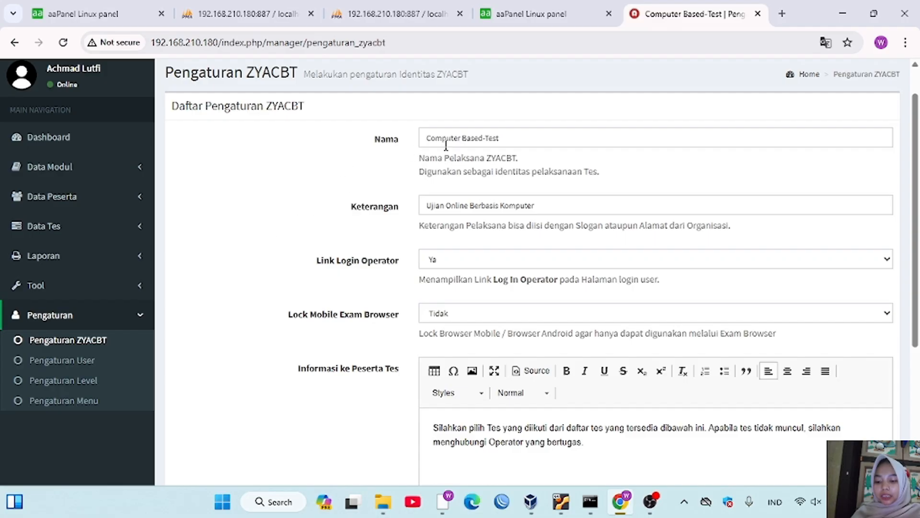
click(468, 135)
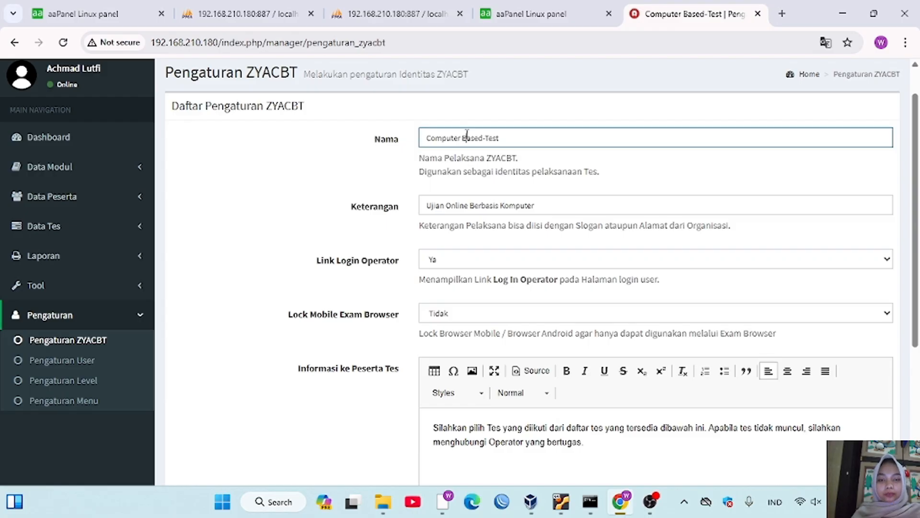
drag(501, 138, 415, 149)
text(SMK N)
text(1 AMGA)
drag(537, 206, 416, 214)
key(BackSpace)
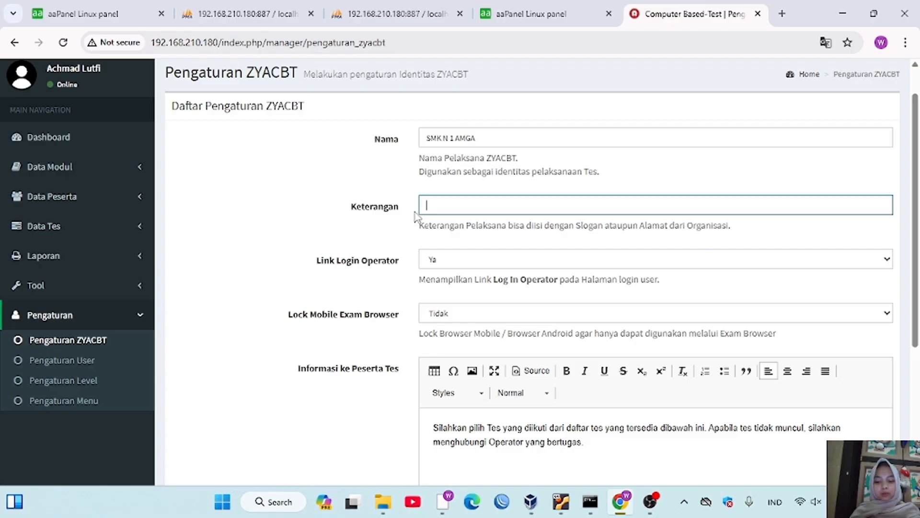
- Set slogan 'Belajar giat meraih prestasi', add 'dan sesuai dengan minat anda' to participant info, and save
text(Belajar giat meraih prestasi)
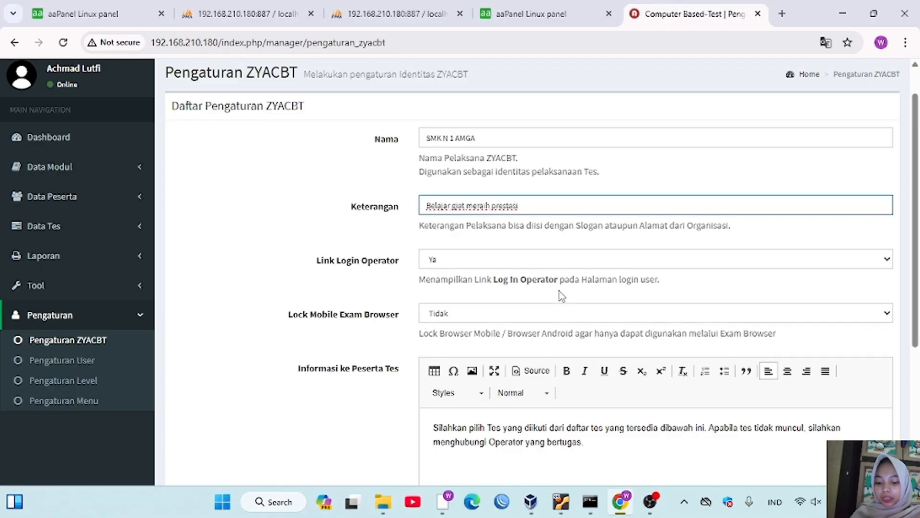
scroll(562, 296, down, 3)
drag(583, 277, 707, 263)
text(dan sesuai dengan minat anda)
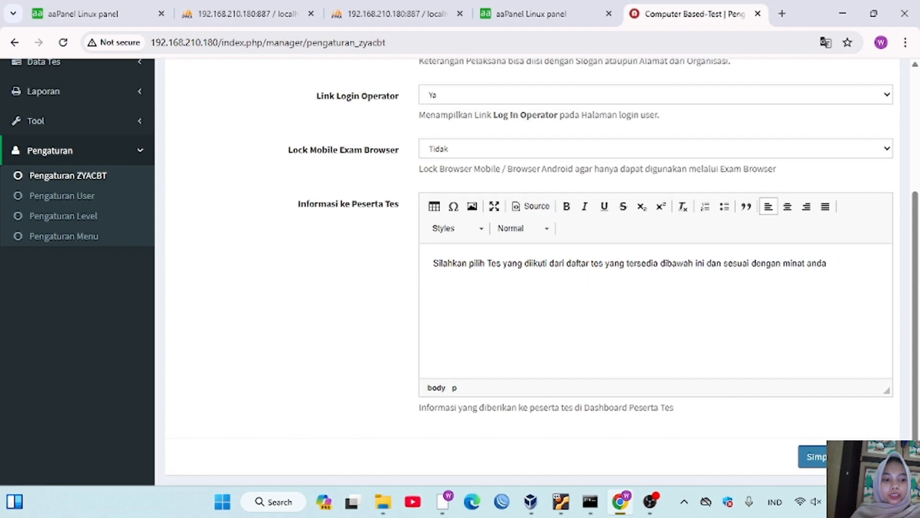
click(815, 457)
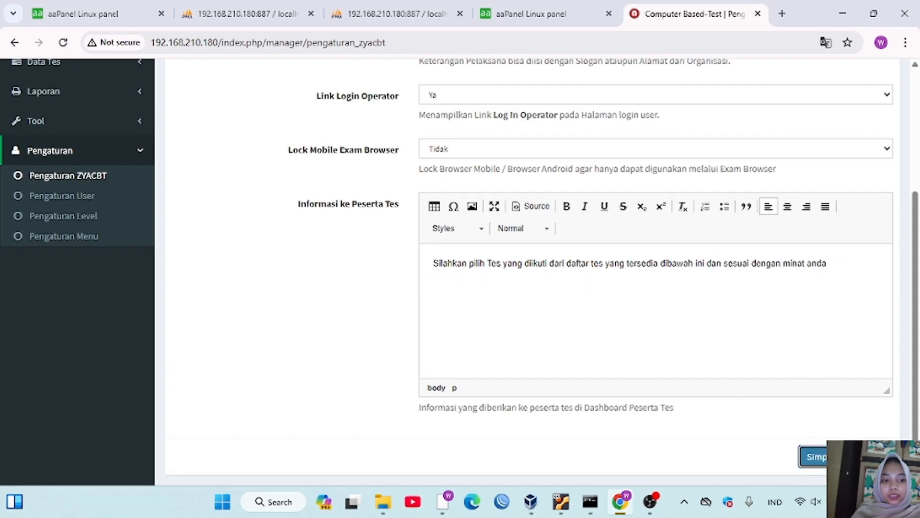
scroll(567, 229, up, 1)
- Load the login page at 192.168.210.180 in a new tab, then return to the admin tab
key(ctrl+t)
text(192.168.210.180)
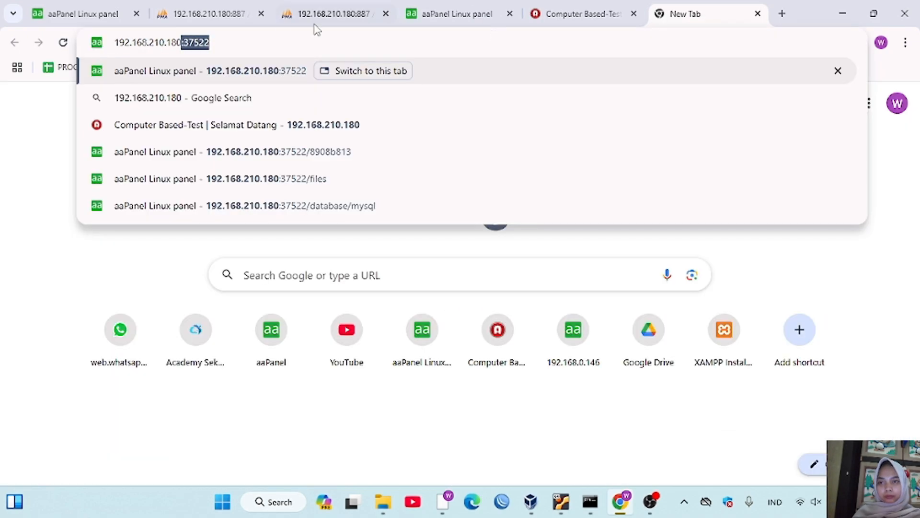
key(Delete)
key(Return)
key(ctrl+shift+Tab)
- Visit the user accounts page, then go back to the renamed dashboard
scroll(258, 345, down, 2)
scroll(257, 345, up, 3)
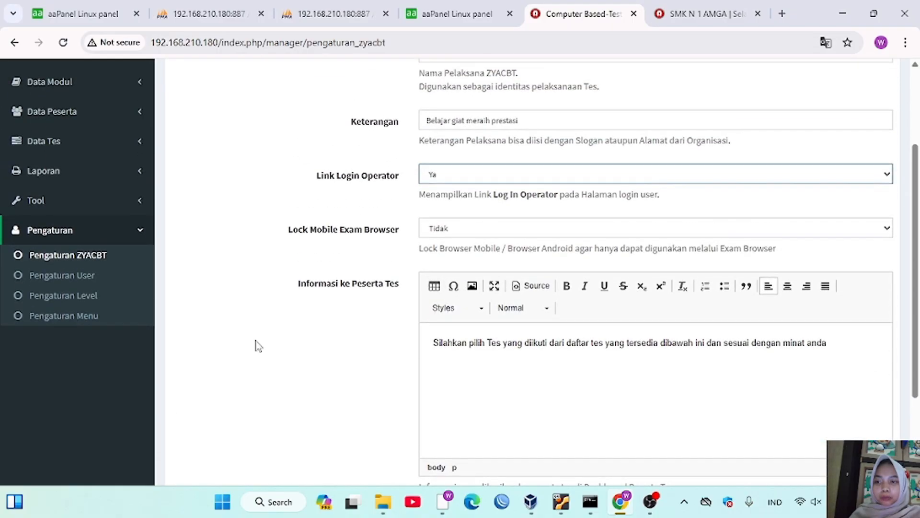
scroll(268, 311, down, 1)
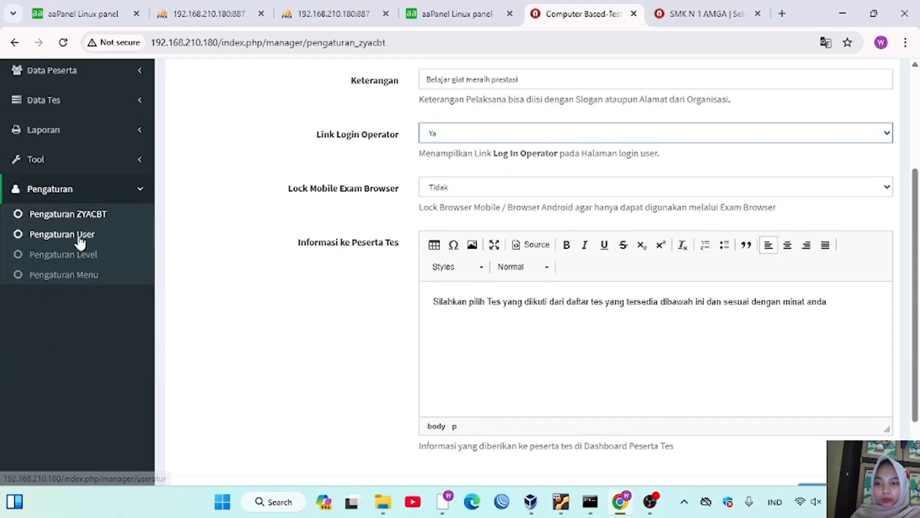
click(82, 239)
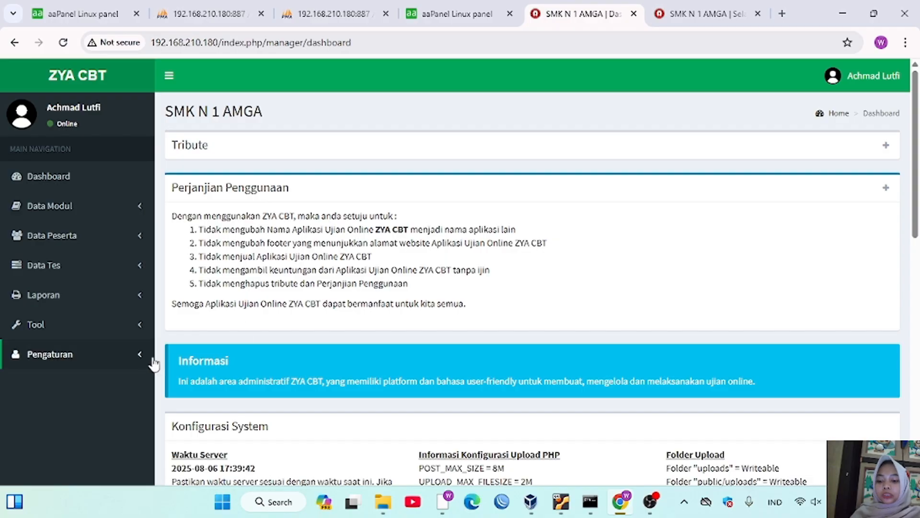
click(130, 362)
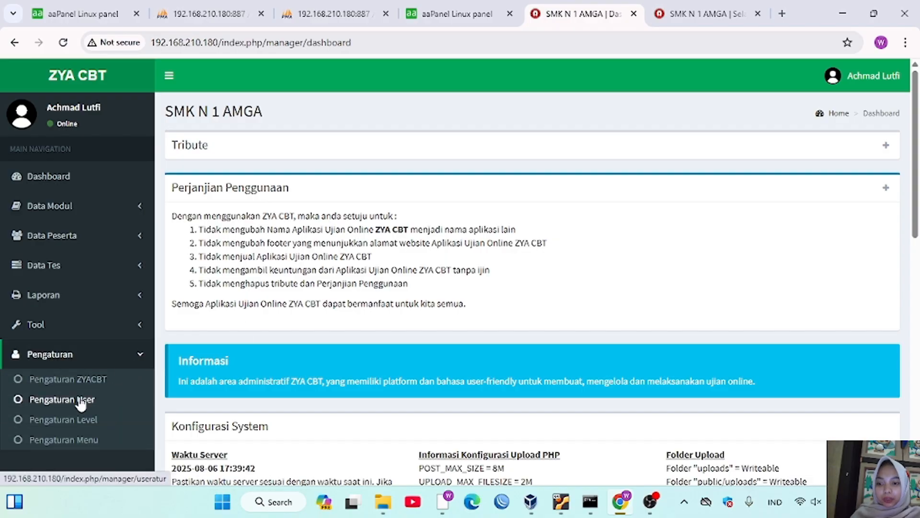
- Open Pengaturan Level and view the admin level's access rights via Edit
click(79, 400)
click(80, 420)
scroll(298, 400, down, 1)
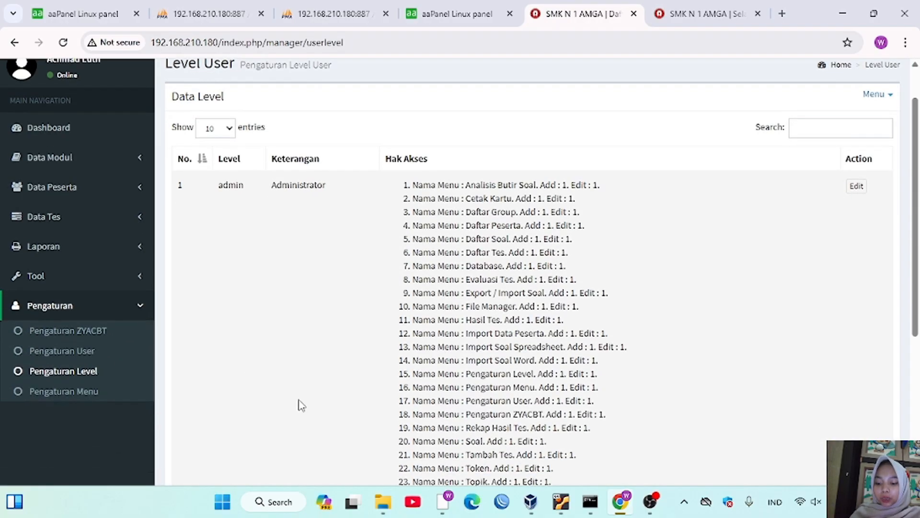
scroll(298, 400, up, 1)
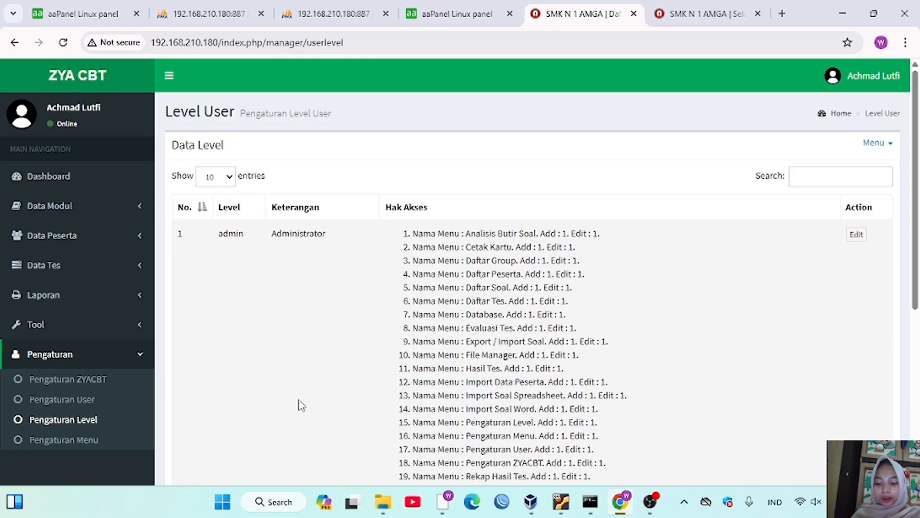
click(856, 235)
scroll(584, 271, down, 1)
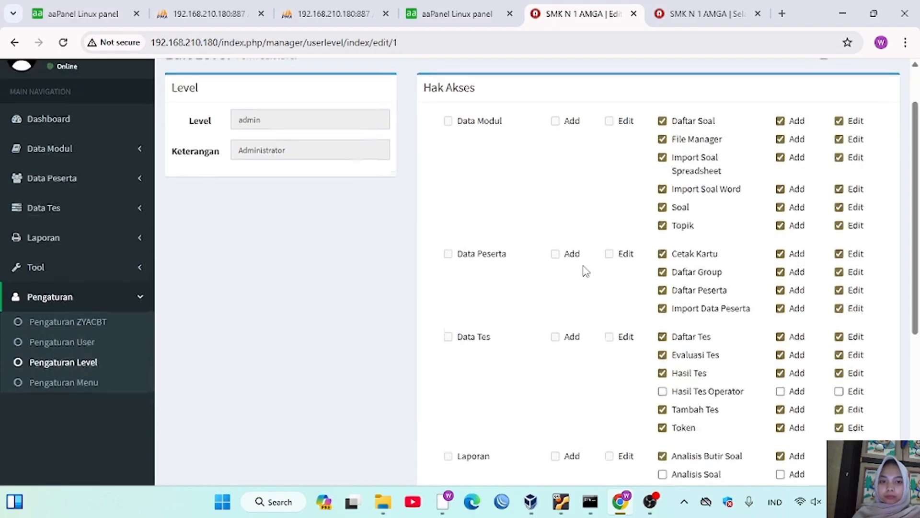
- Open Pengaturan Menu and scroll through the 31 menu entries
click(140, 383)
scroll(396, 421, down, 2)
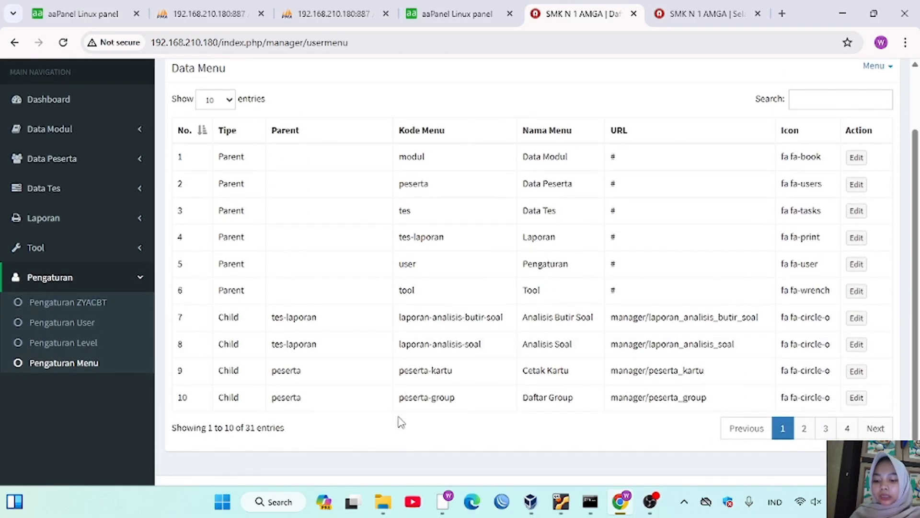
scroll(401, 421, down, 1)
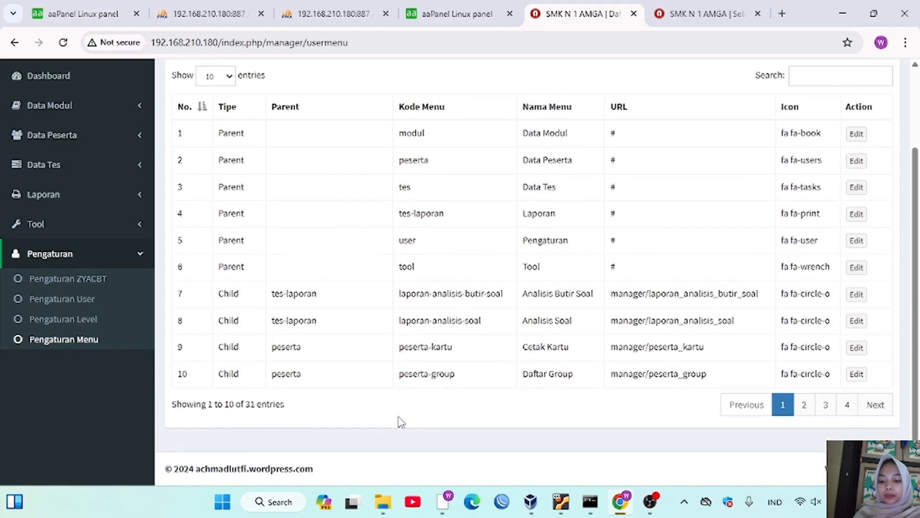